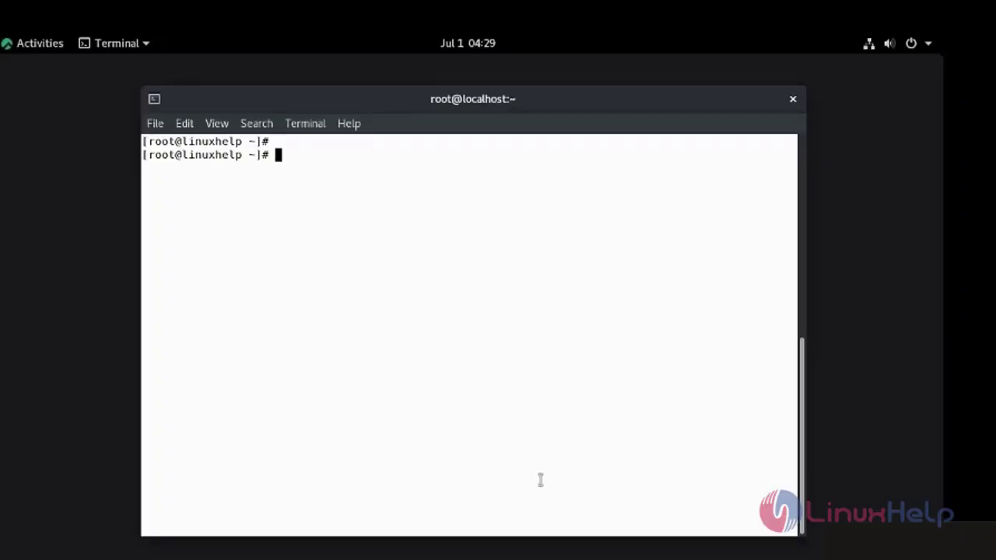
- Display /etc/os-release to check the OS version, then clear the screen
{"action": "type", "text": "cat /etc/os-re"}
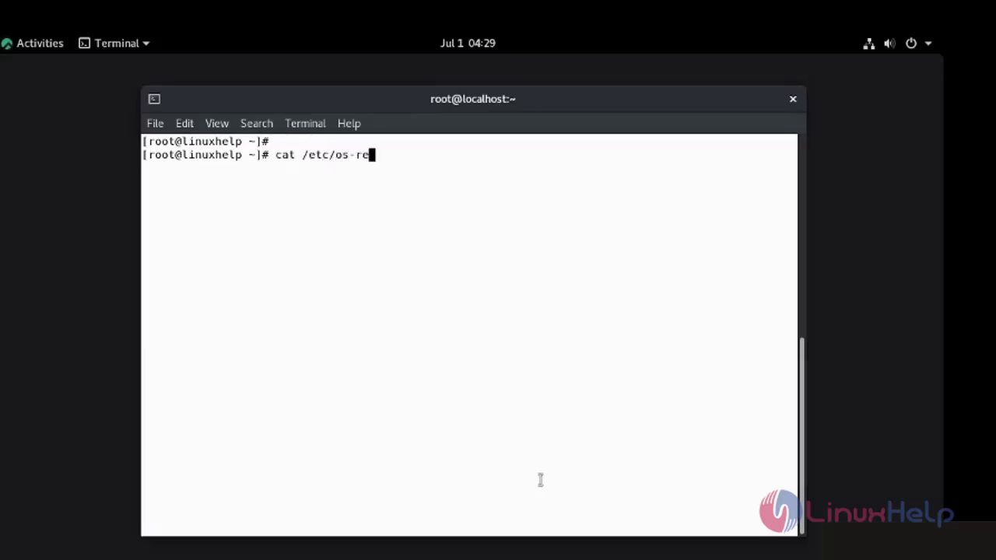
{"action": "key", "text": "Tab"}
{"action": "key", "text": "Return"}
{"action": "key", "text": "Return"}
{"action": "key", "text": "Return"}
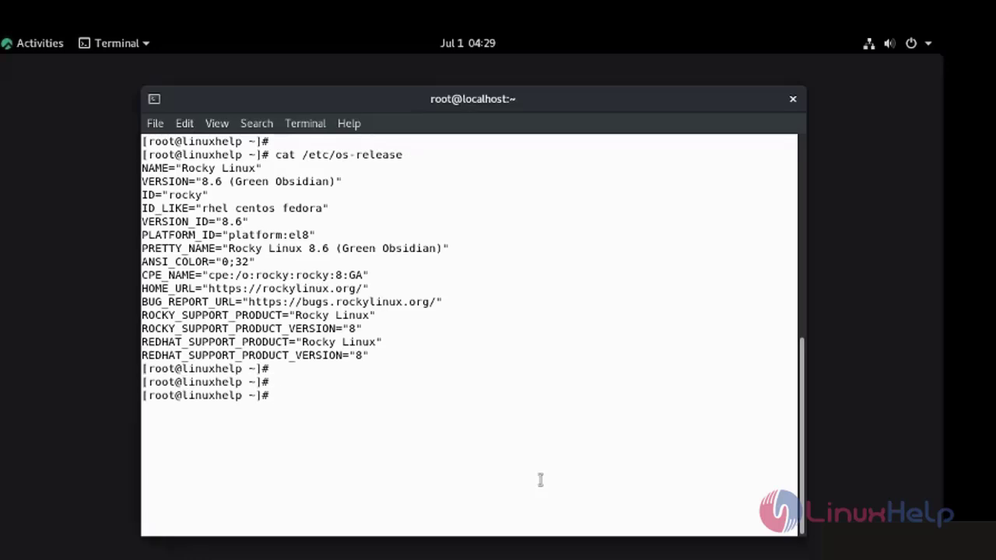
{"action": "key", "text": "ctrl+l"}
{"action": "key", "text": "Return"}
{"action": "key", "text": "Return"}
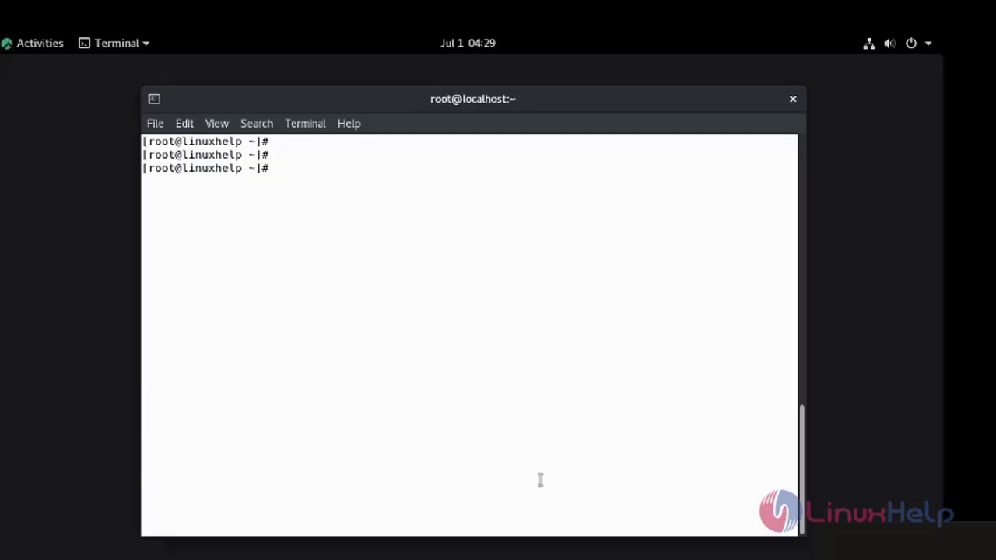
- Install all samba* packages with yum -y until it reports Complete!
{"action": "type", "text": "yum "}
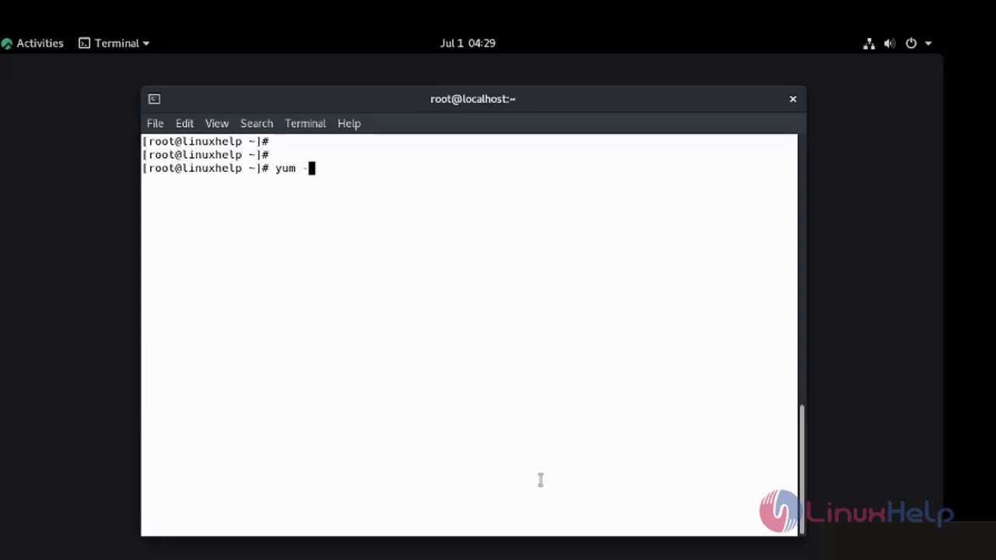
{"action": "type", "text": "-y install "}
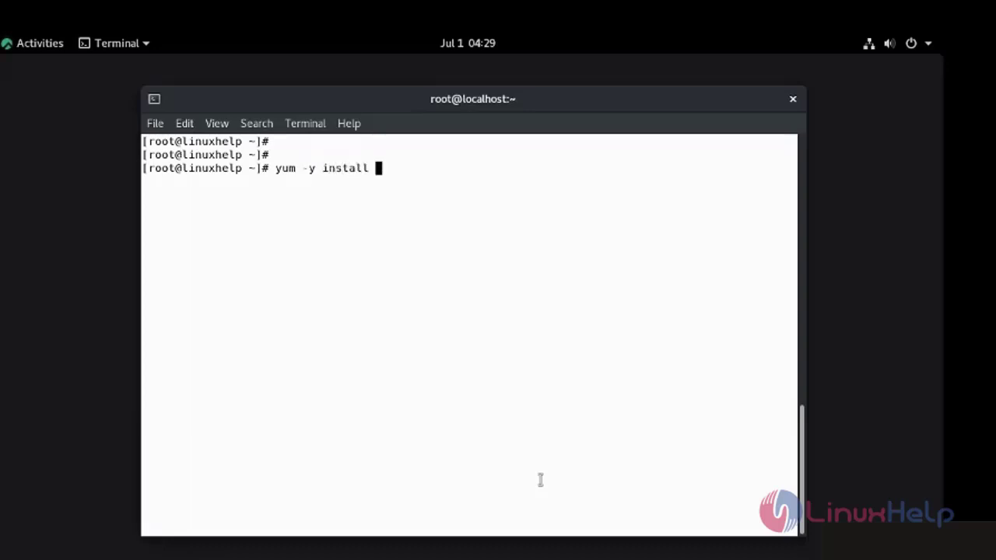
{"action": "type", "text": "samba*"}
{"action": "key", "text": "Return"}
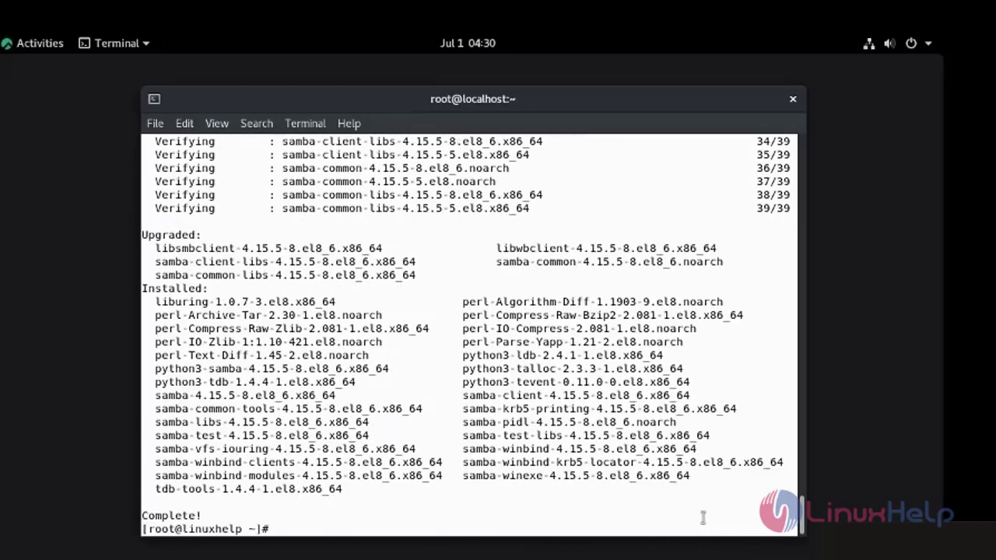
{"action": "key", "text": "Return"}
{"action": "key", "text": "Return"}
{"action": "key", "text": "Return"}
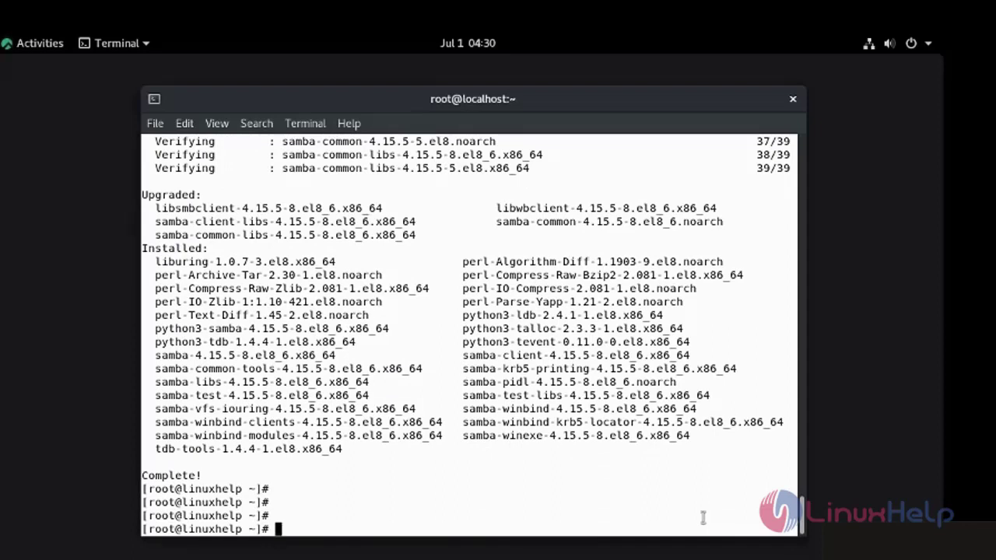
- Enable the smb service at boot and start it
{"action": "type", "text": "systemctl "}
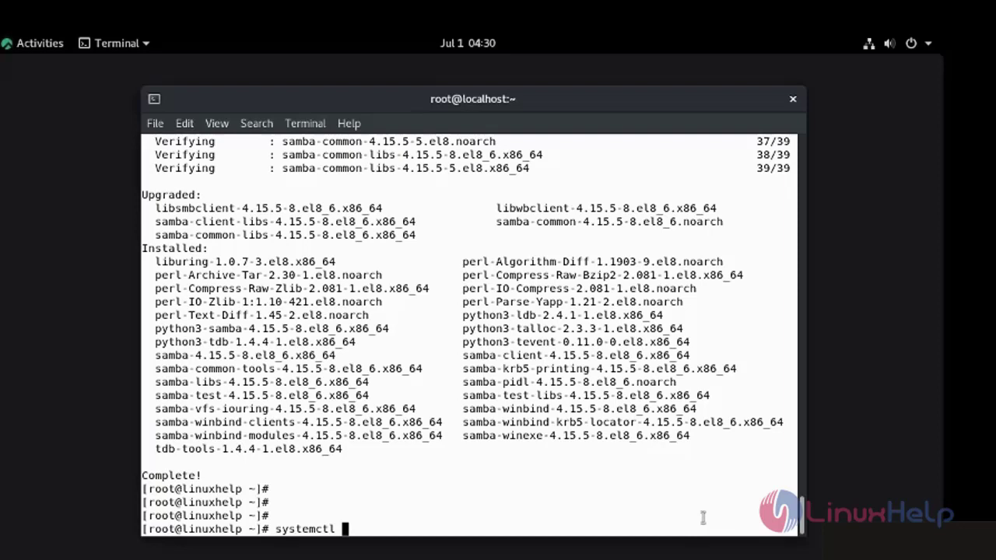
{"action": "type", "text": "enable "}
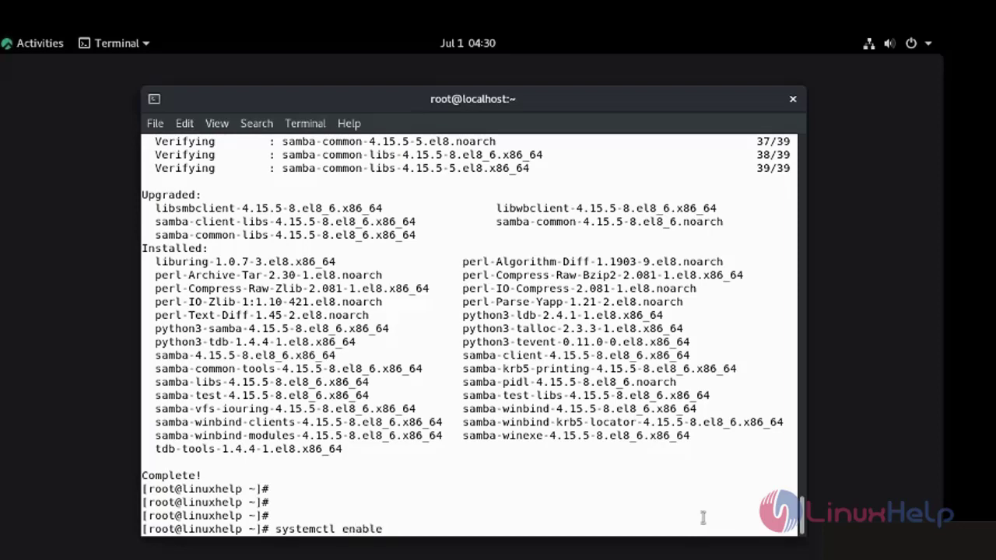
{"action": "type", "text": "smb"}
{"action": "key", "text": "Return"}
{"action": "key", "text": "Return"}
{"action": "key", "text": "Return"}
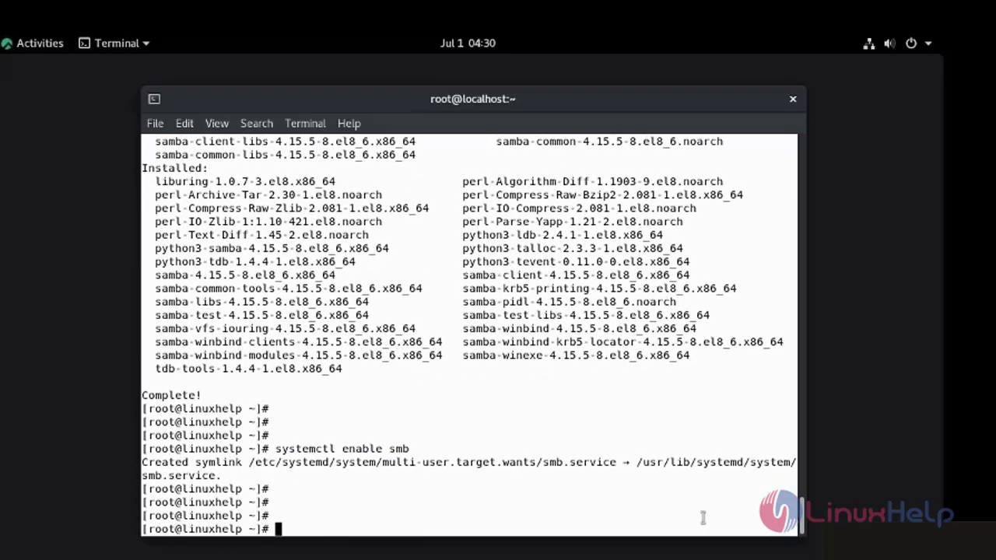
{"action": "type", "text": "system"}
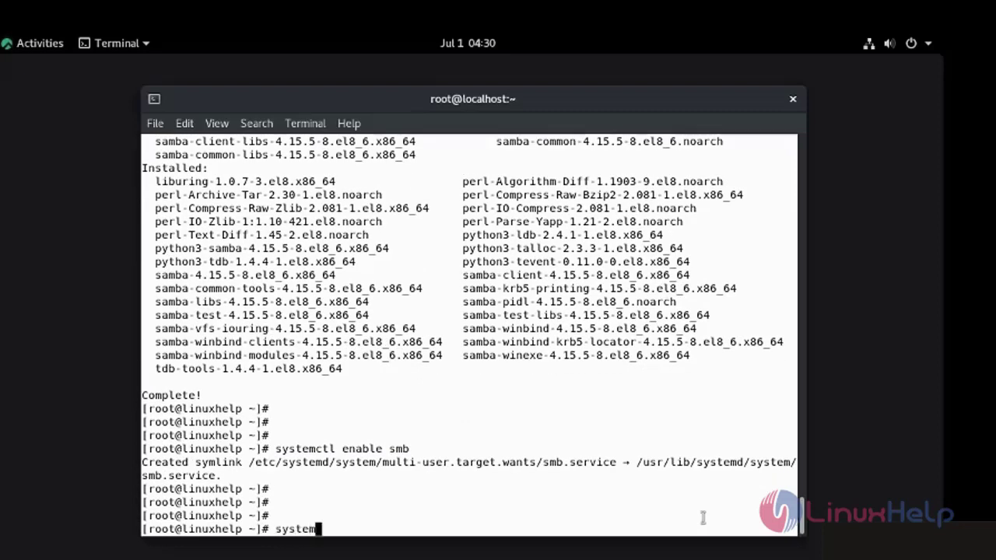
{"action": "type", "text": "ctl star"}
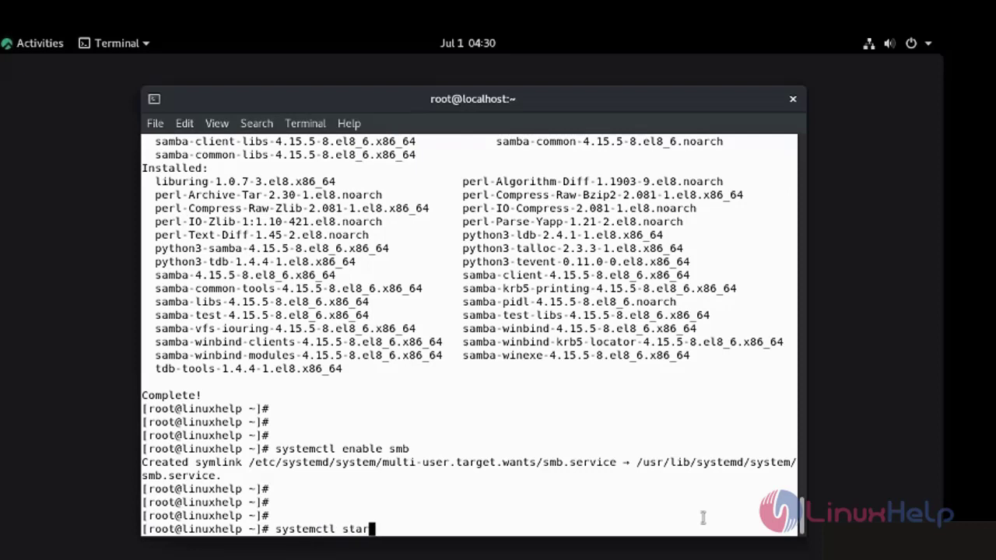
{"action": "type", "text": "t sma"}
{"action": "key", "text": "BackSpace"}
{"action": "type", "text": "b"}
{"action": "key", "text": "Return"}
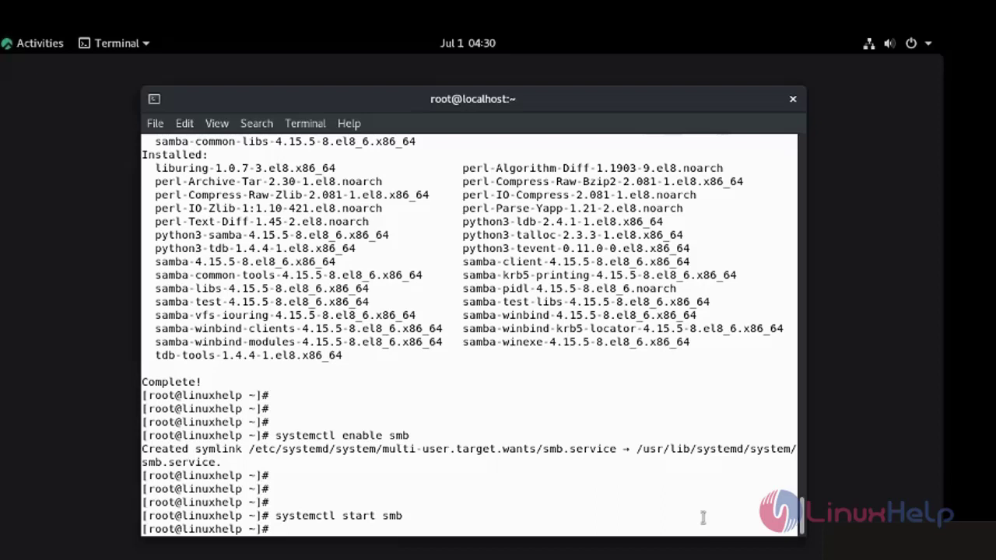
{"action": "key", "text": "Return"}
{"action": "key", "text": "Return"}
{"action": "key", "text": "Return"}
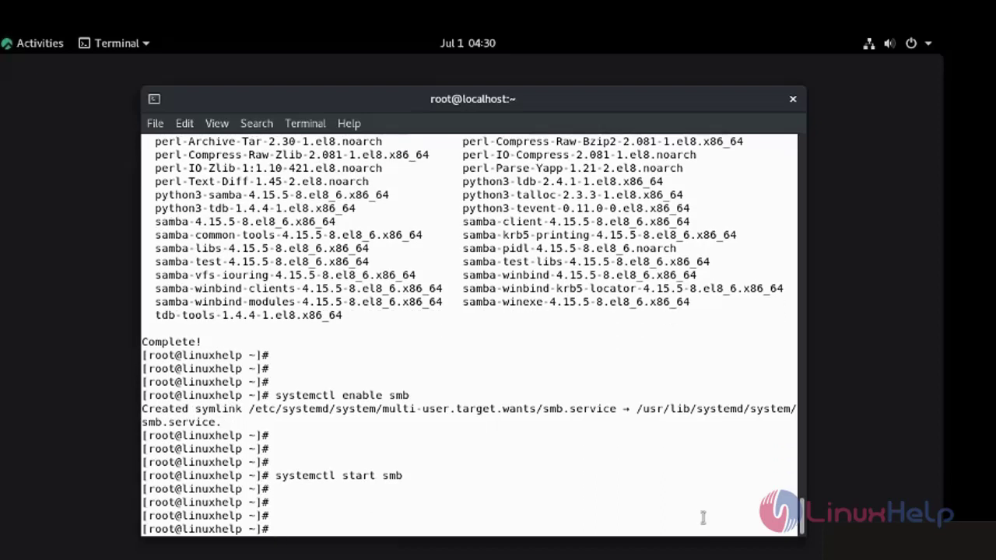
- Check that systemctl status smb shows active (running), then return to the shell
{"action": "type", "text": "systemctl"}
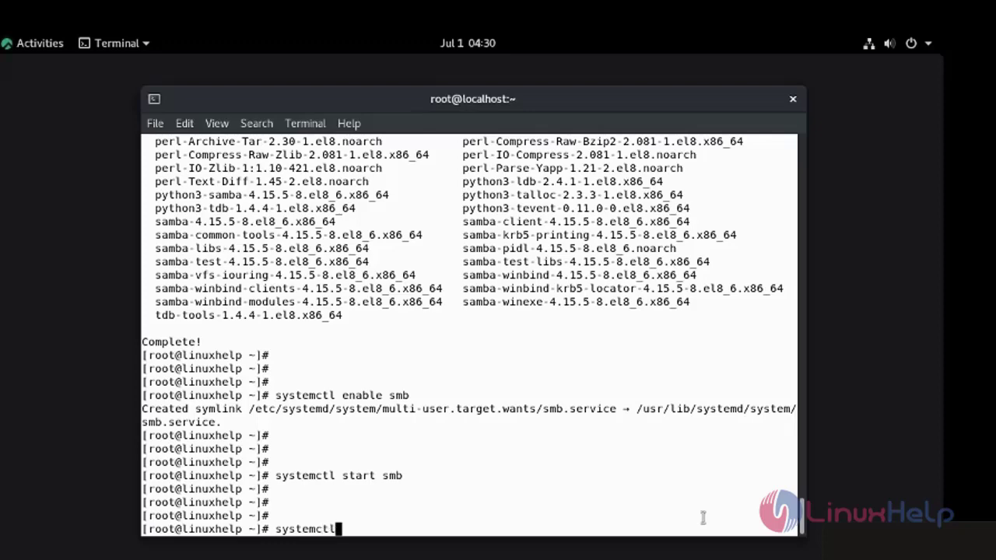
{"action": "type", "text": " status smb"}
{"action": "key", "text": "Return"}
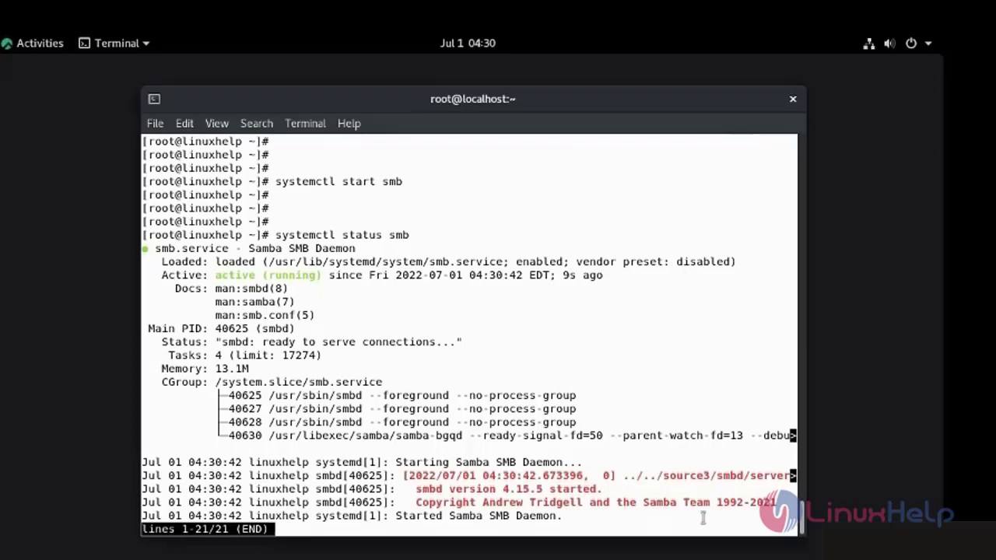
{"action": "key", "text": "q"}
{"action": "key", "text": "Return"}
{"action": "key", "text": "Return"}
{"action": "key", "text": "Return"}
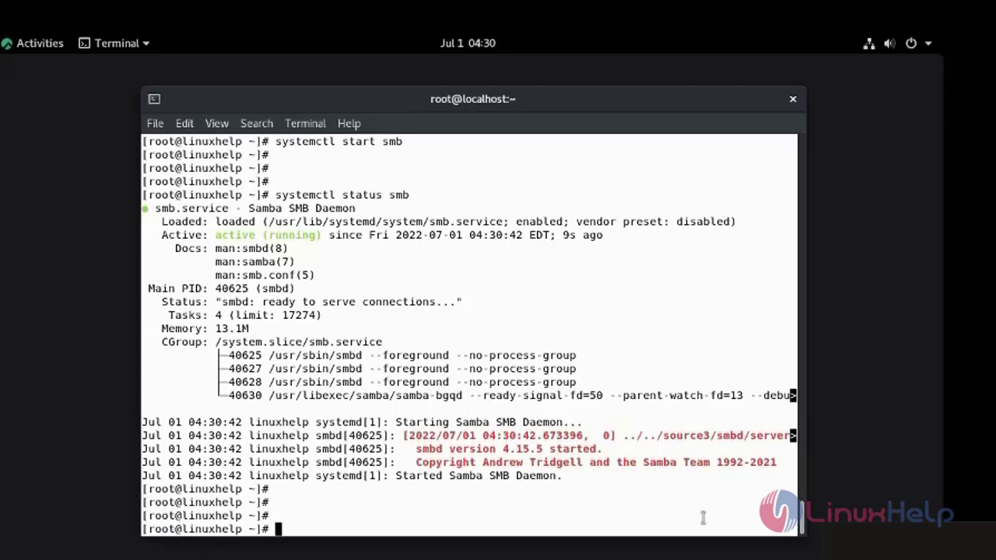
- Permanently add the samba service to the firewall and reload the rules
{"action": "type", "text": "firewall-c"}
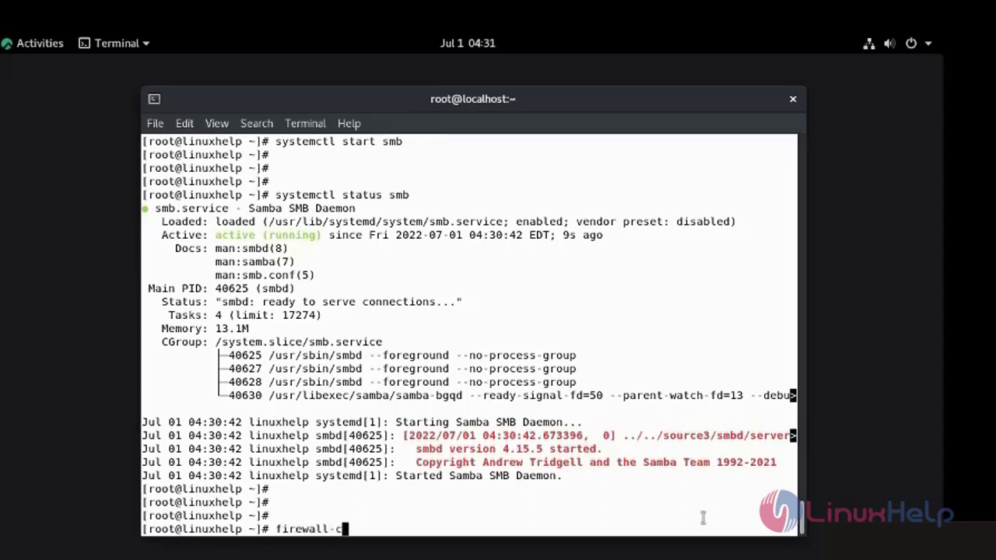
{"action": "type", "text": "md --add-"}
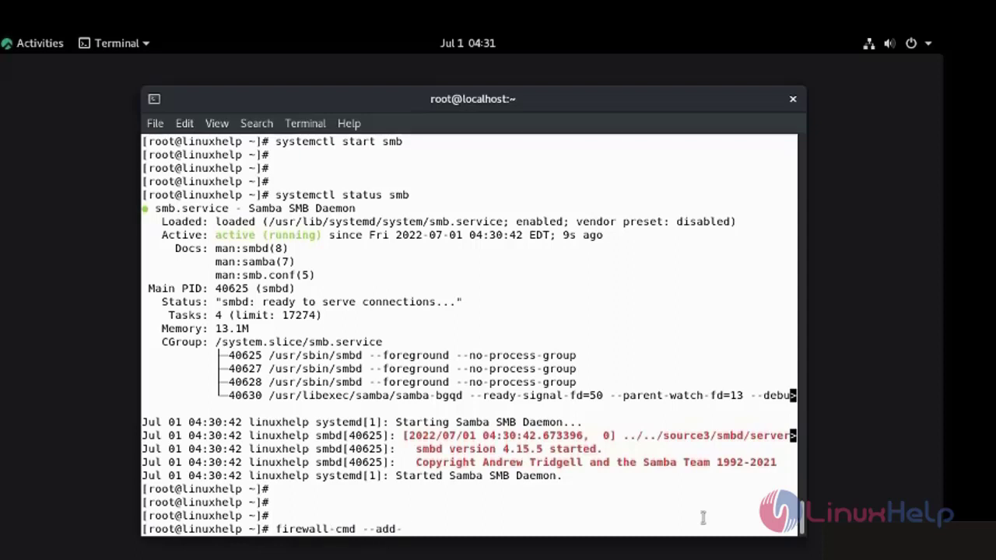
{"action": "type", "text": "service=s"}
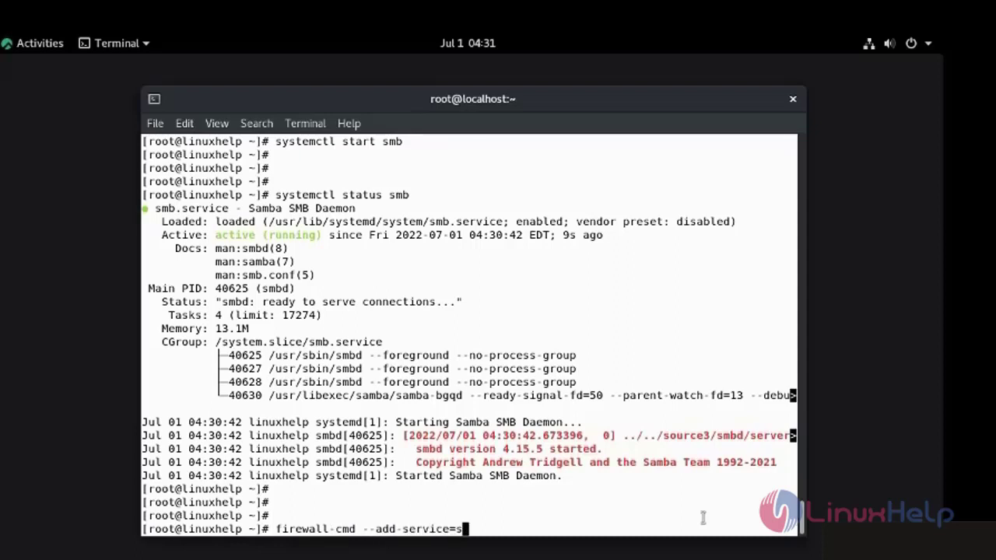
{"action": "type", "text": "amba "}
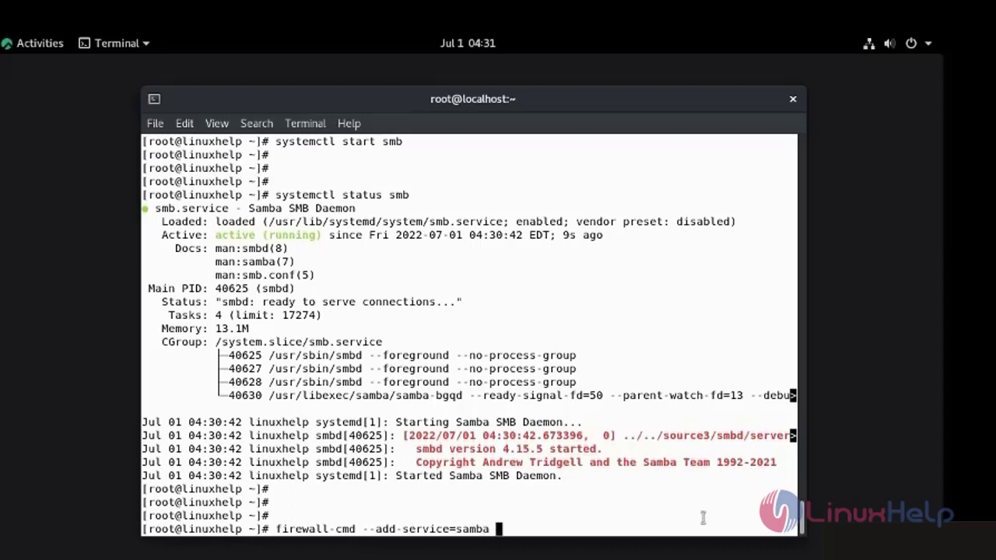
{"action": "type", "text": "--permanent"}
{"action": "key", "text": "Return"}
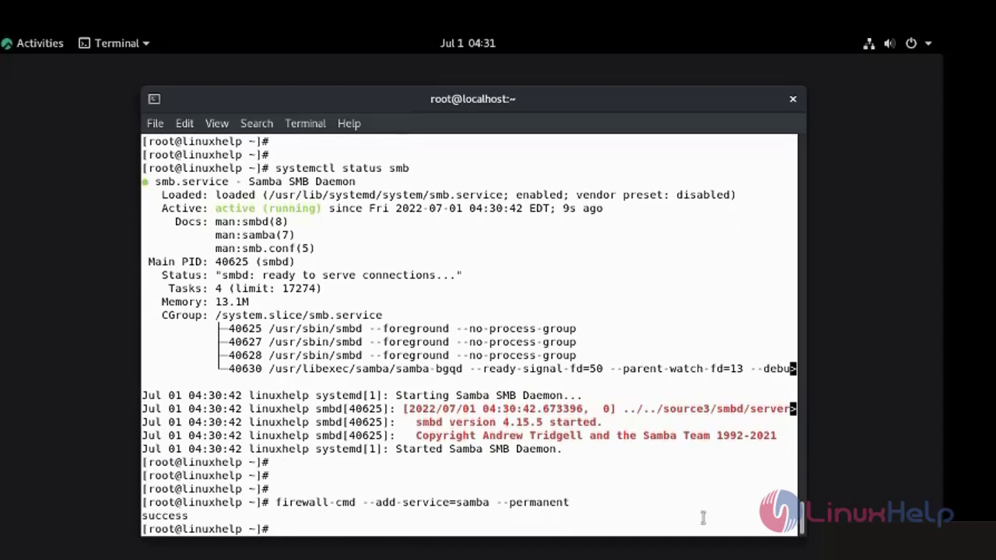
{"action": "key", "text": "Return"}
{"action": "key", "text": "Return"}
{"action": "type", "text": "f"}
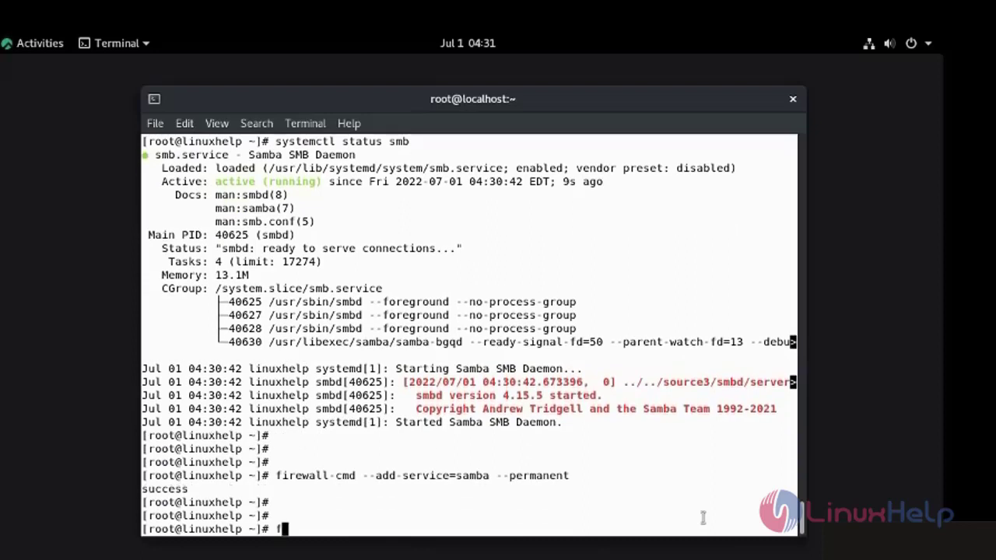
{"action": "type", "text": "irewall-cm"}
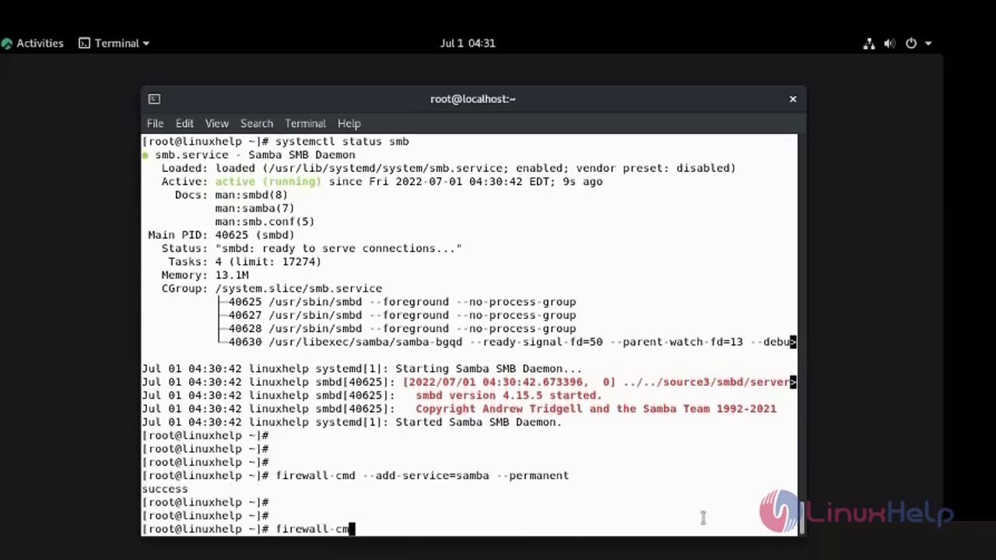
{"action": "type", "text": "d --reload"}
{"action": "key", "text": "Return"}
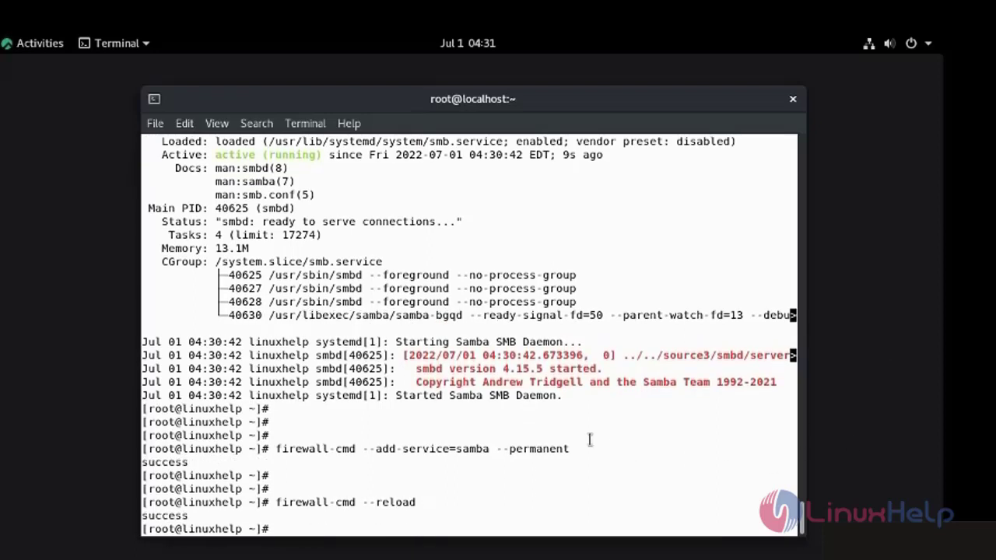
{"action": "key", "text": "Return"}
{"action": "key", "text": "Return"}
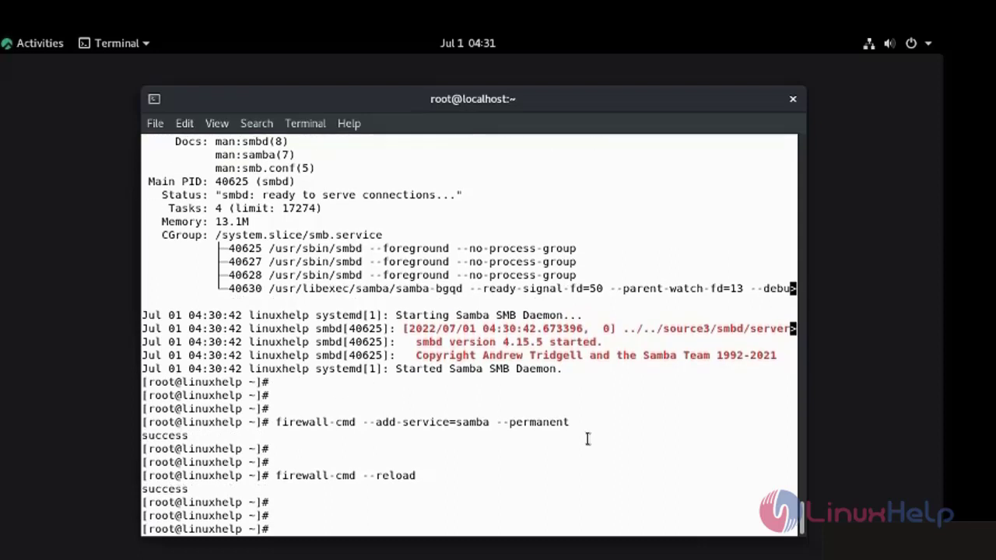
- Set SELinux to permissive mode with setenforce 0
{"action": "type", "text": "set"}
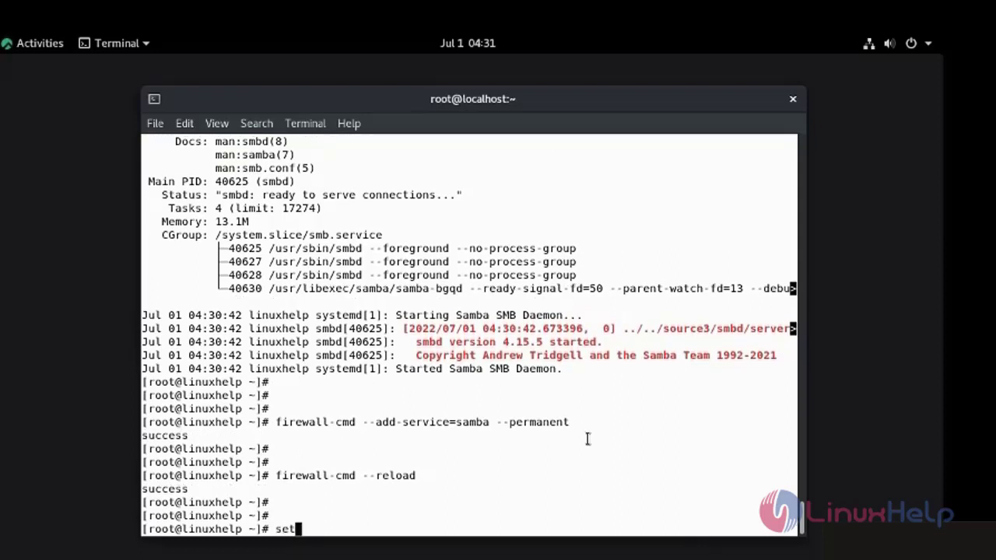
{"action": "type", "text": "enforce 0"}
{"action": "key", "text": "Return"}
{"action": "key", "text": "Return"}
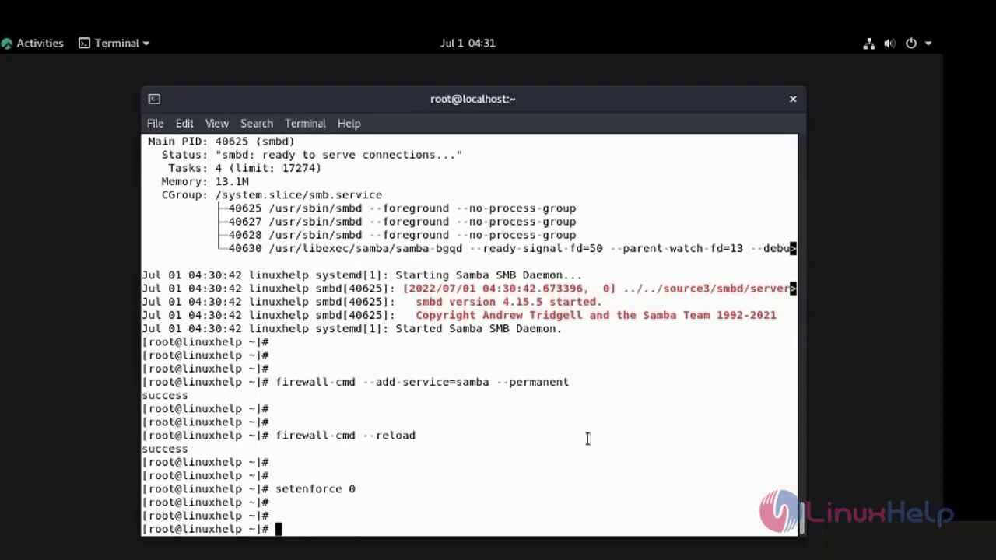
{"action": "key", "text": "Return"}
{"action": "key", "text": "Return"}
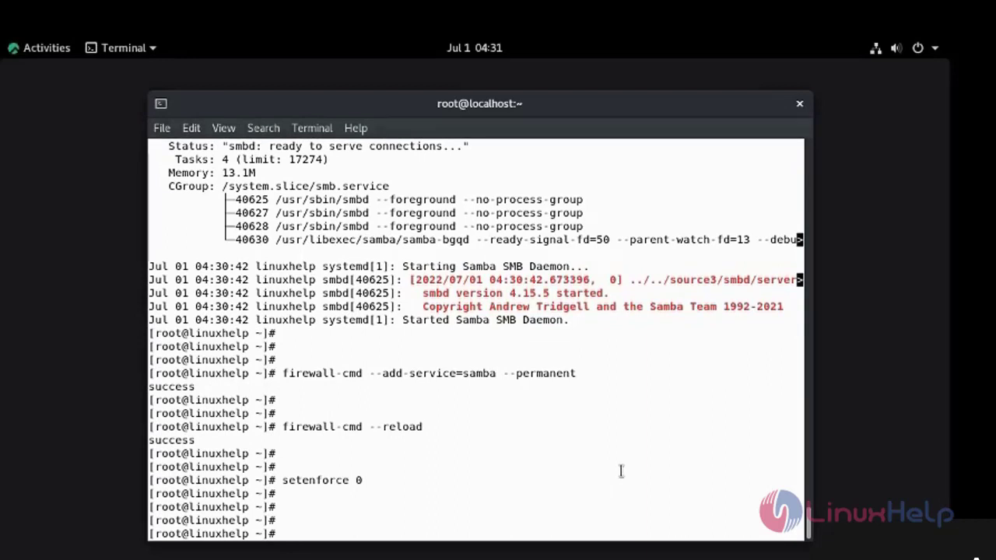
- Open /etc/samba/smb.conf in vim and add blank lines after the last section
{"action": "type", "text": "/vim"}
{"action": "key", "text": "BackSpace"}
{"action": "key", "text": "BackSpace"}
{"action": "key", "text": "BackSpace"}
{"action": "key", "text": "BackSpace"}
{"action": "type", "text": "vim /etc/s"}
{"action": "key", "text": "BackSpace"}
{"action": "type", "text": "samba/"}
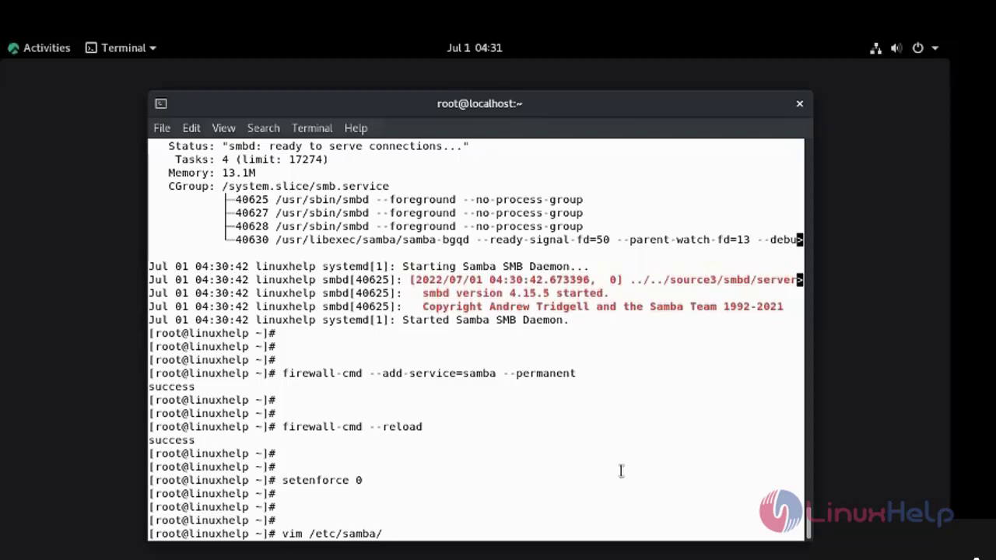
{"action": "type", "text": "smb.conf"}
{"action": "key", "text": "Return"}
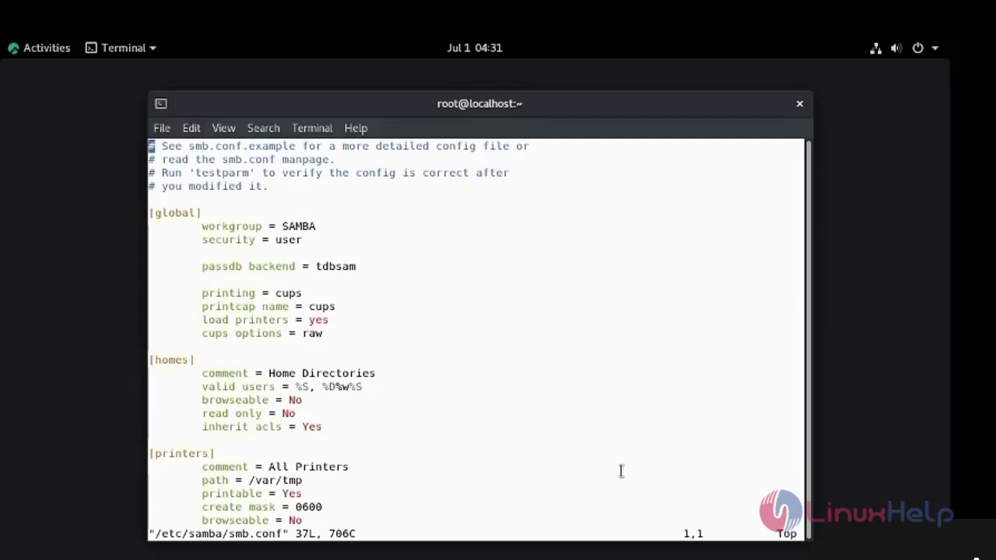
{"action": "key", "text": "shift+g"}
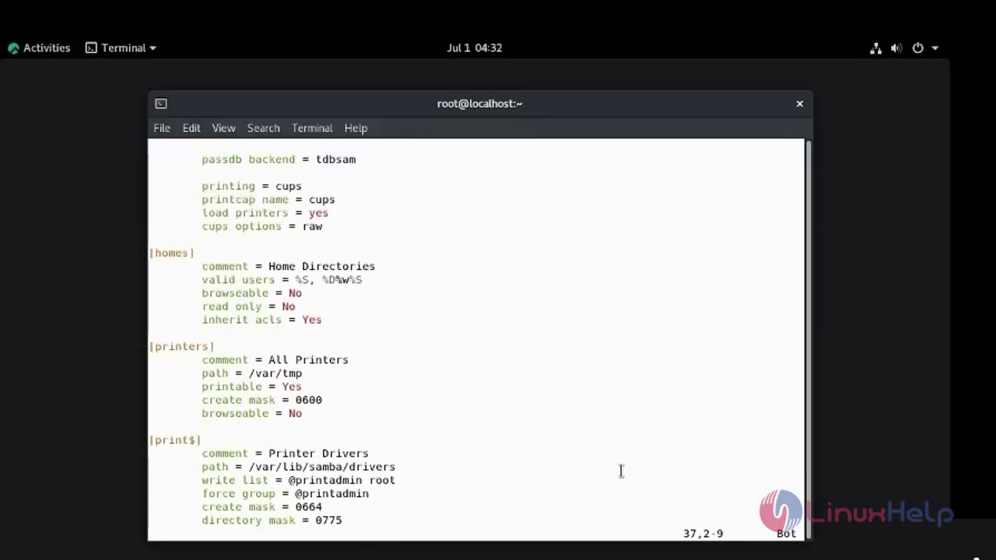
{"action": "key", "text": "i"}
{"action": "key", "text": "Right"}
{"action": "key", "text": "Right"}
{"action": "key", "text": "Right"}
{"action": "key", "text": "Right"}
{"action": "key", "text": "Right"}
{"action": "key", "text": "Right"}
{"action": "key", "text": "Right"}
{"action": "key", "text": "Right"}
{"action": "key", "text": "Right"}
{"action": "key", "text": "Right"}
{"action": "key", "text": "Right"}
{"action": "key", "text": "Right"}
{"action": "key", "text": "Right"}
{"action": "key", "text": "Right"}
{"action": "key", "text": "Right"}
{"action": "key", "text": "Right"}
{"action": "key", "text": "Right"}
{"action": "key", "text": "Right"}
{"action": "key", "text": "Right"}
{"action": "key", "text": "Right"}
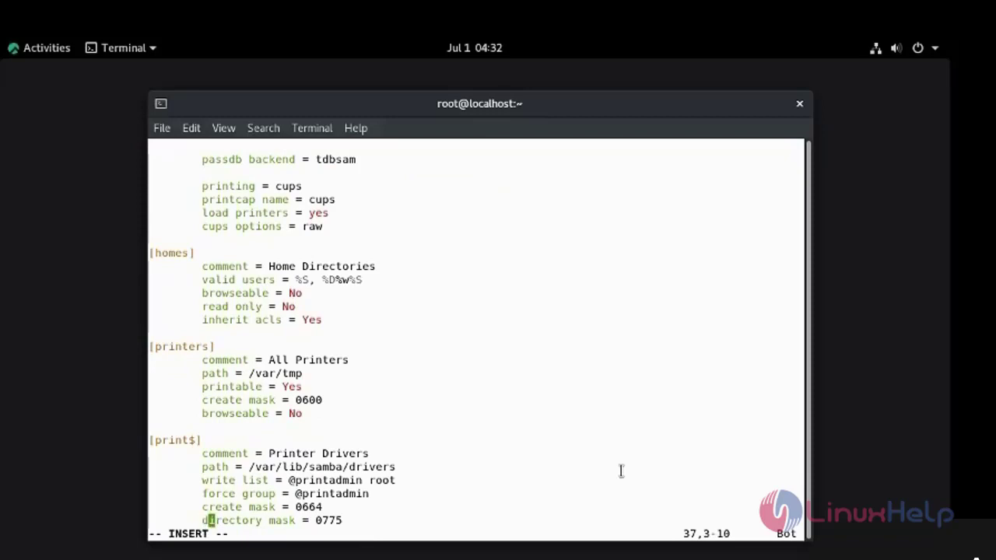
{"action": "key", "text": "Return"}
{"action": "key", "text": "Return"}
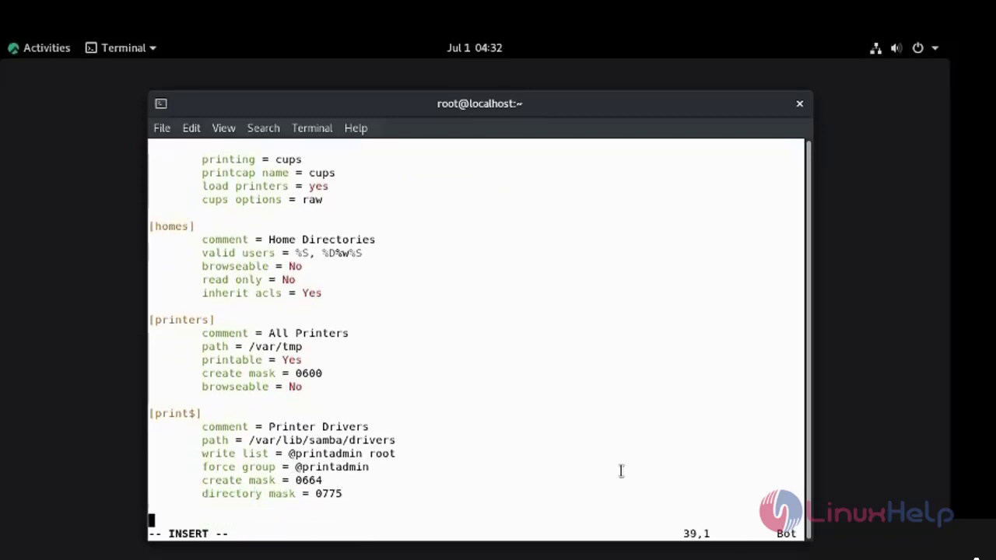
{"action": "key", "text": "Return"}
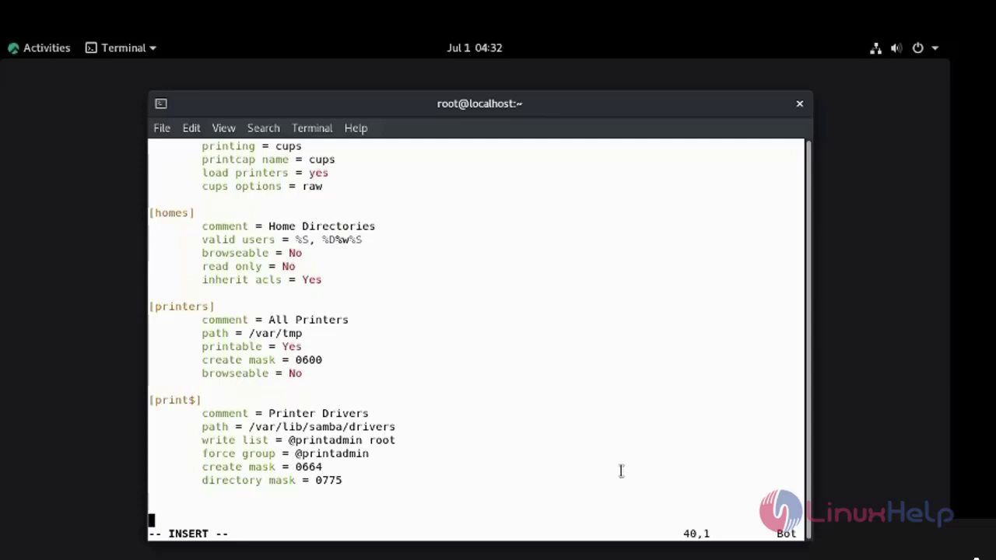
- Add a [samba] section header with path=/share and comment =samba
{"action": "type", "text": "[samba]"}
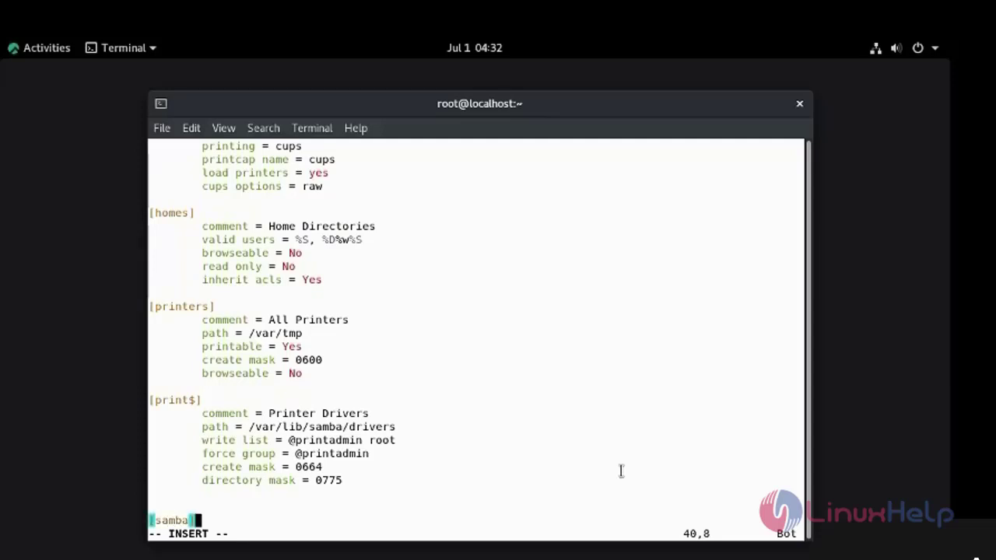
{"action": "key", "text": "Return"}
{"action": "key", "text": "Tab"}
{"action": "type", "text": "path"}
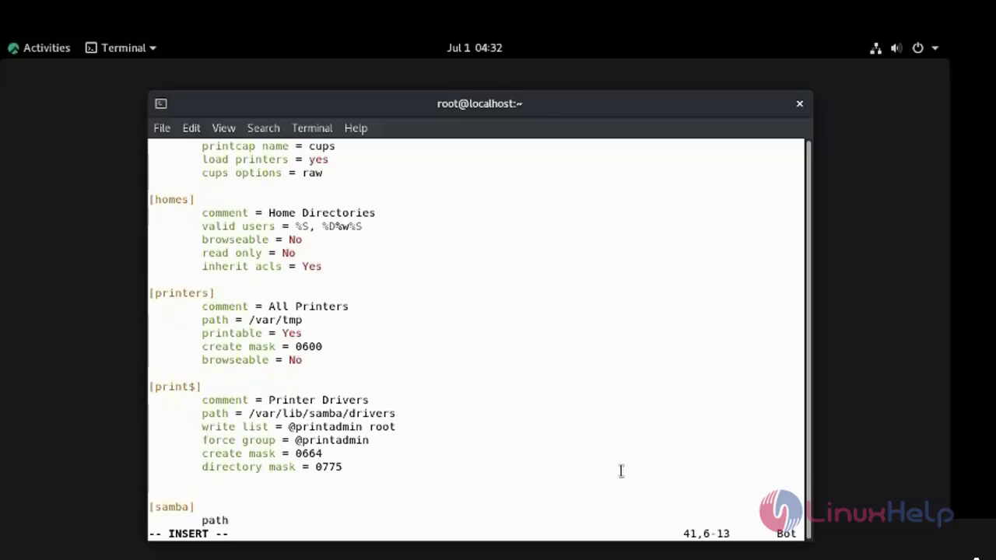
{"action": "type", "text": "=/share"}
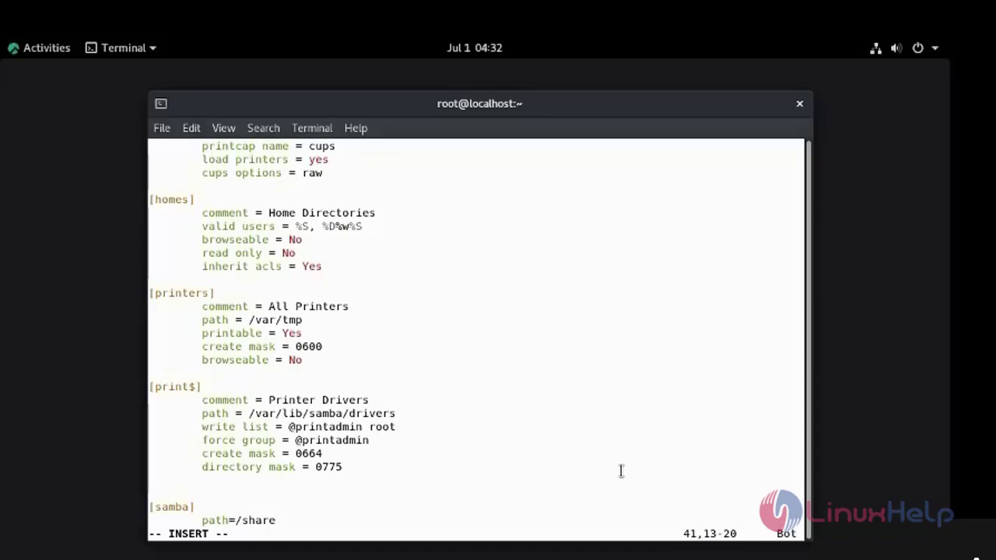
{"action": "key", "text": "Return"}
{"action": "key", "text": "Tab"}
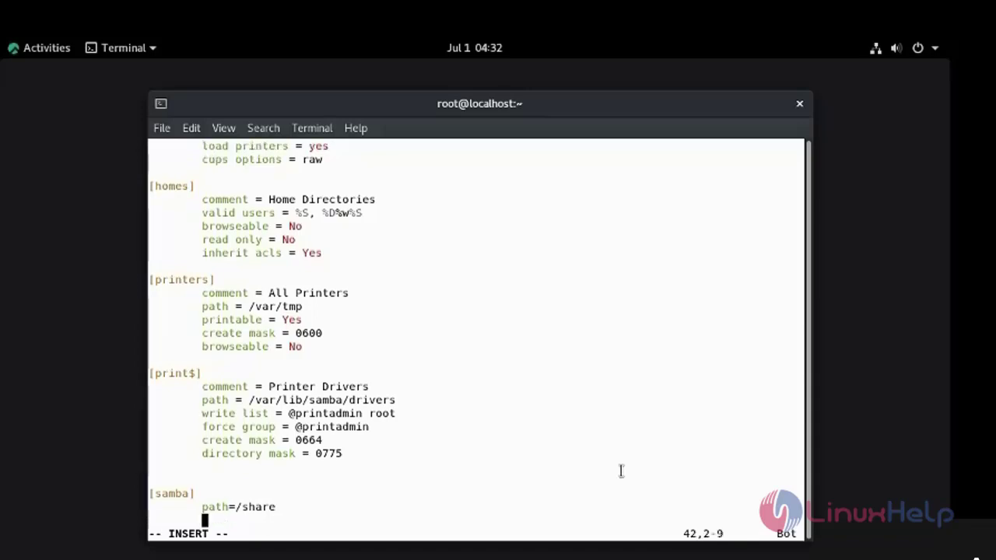
{"action": "type", "text": "comment ="}
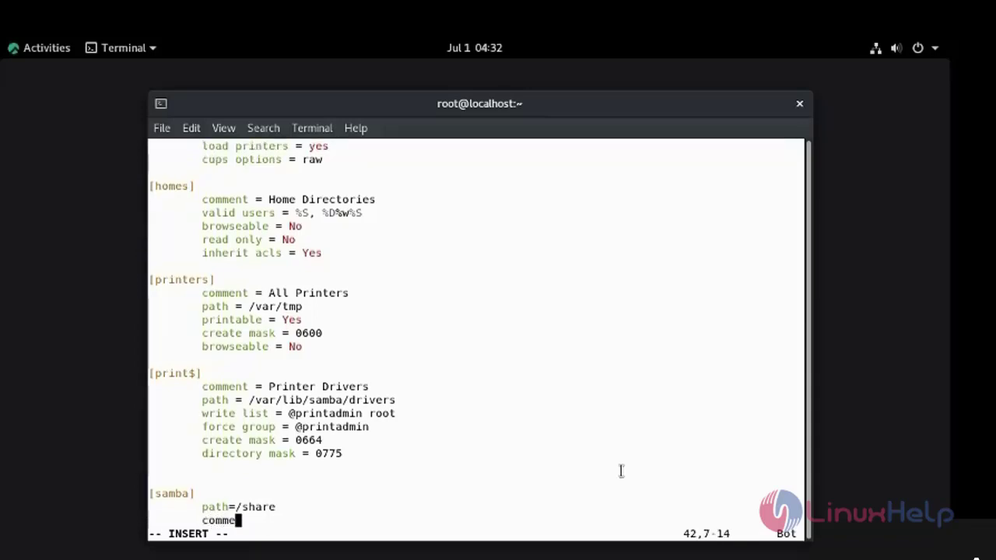
{"action": "key", "text": "BackSpace"}
{"action": "key", "text": "BackSpace"}
{"action": "type", "text": "="}
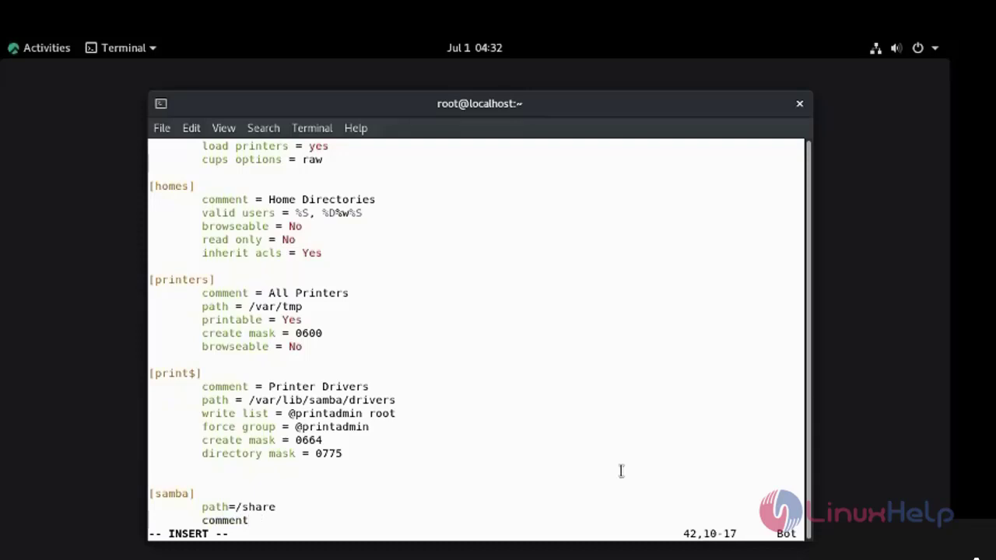
{"action": "type", "text": "samba"}
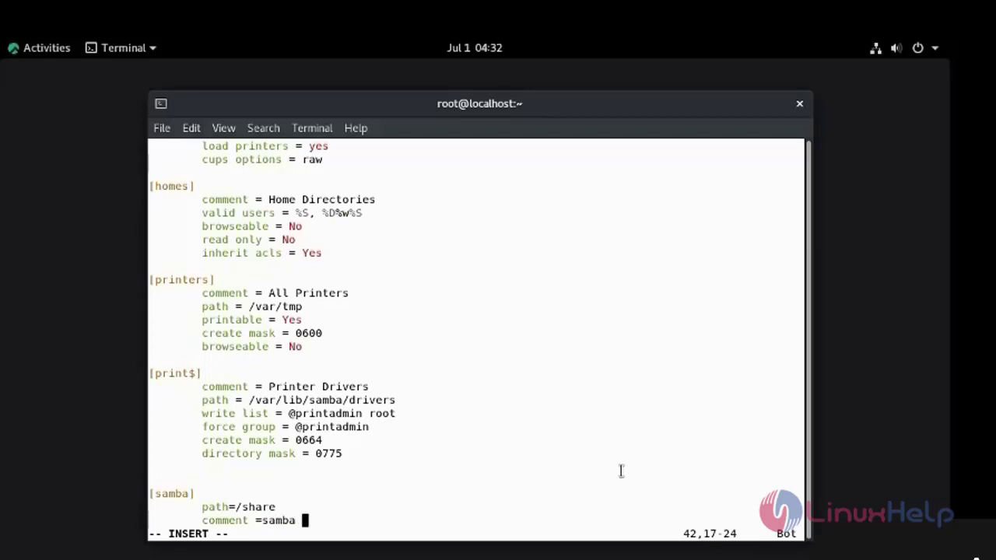
{"action": "key", "text": "Return"}
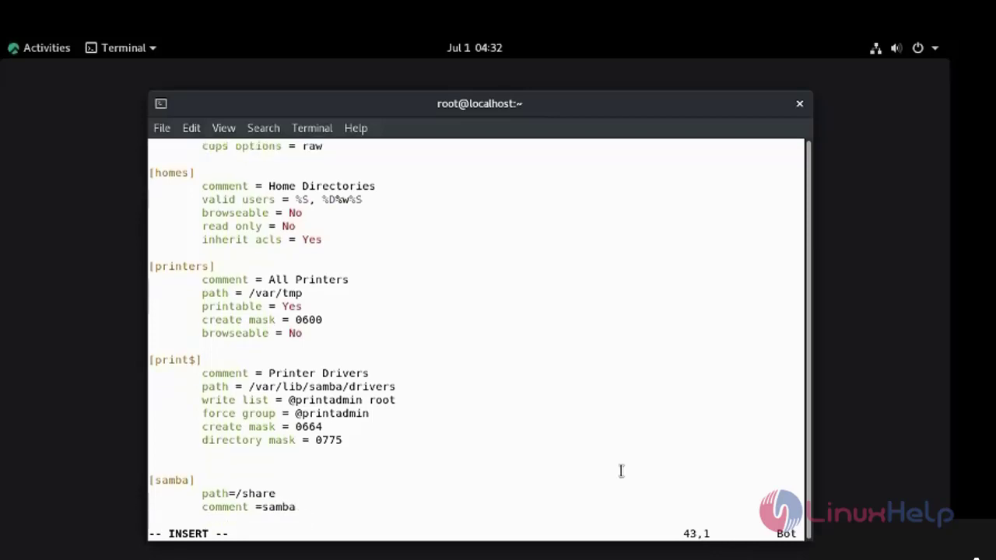
{"action": "key", "text": "Tab"}
- Add browseable =yes, writable =yes, guest ok =yes and read only =no, then leave insert mode
{"action": "type", "text": "browsea"}
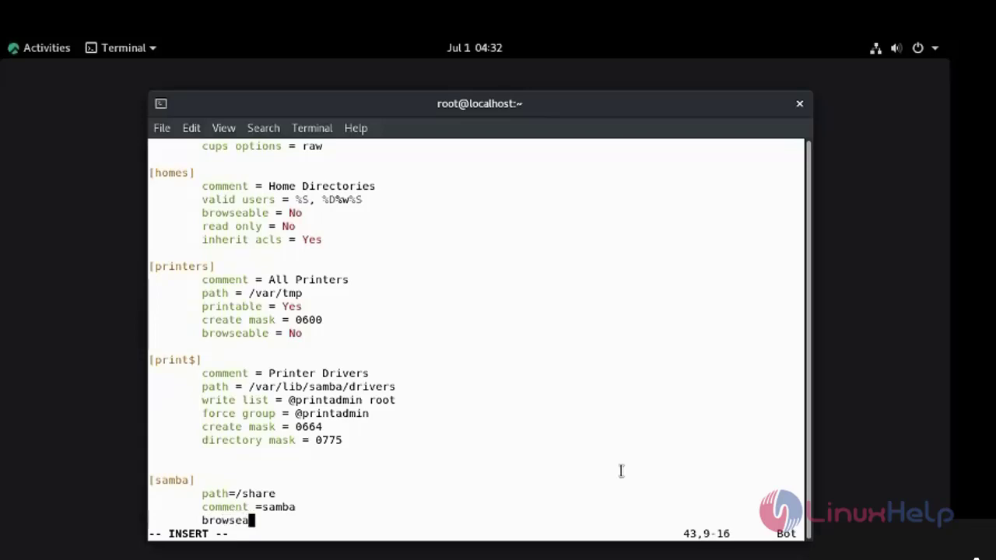
{"action": "type", "text": "ble =yes"}
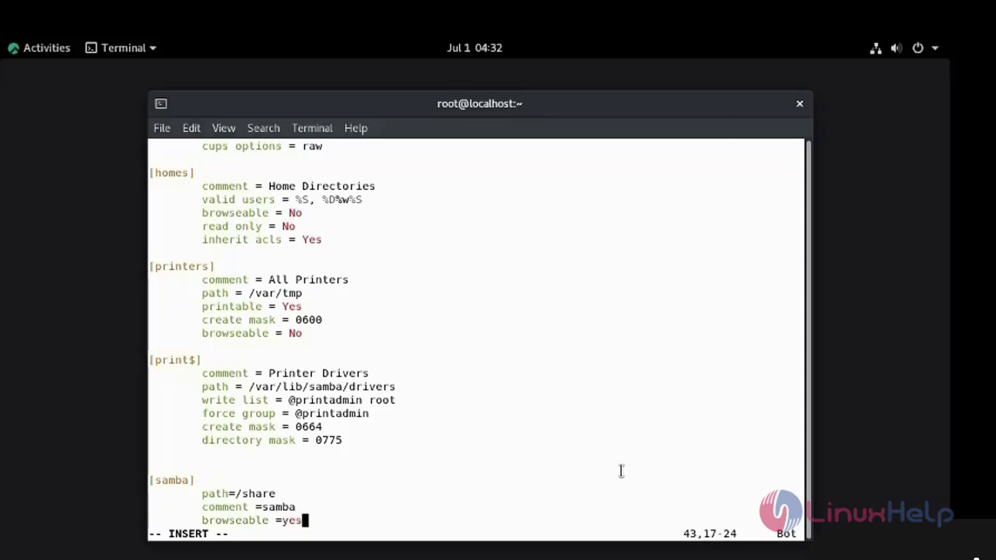
{"action": "key", "text": "Return"}
{"action": "key", "text": "Tab"}
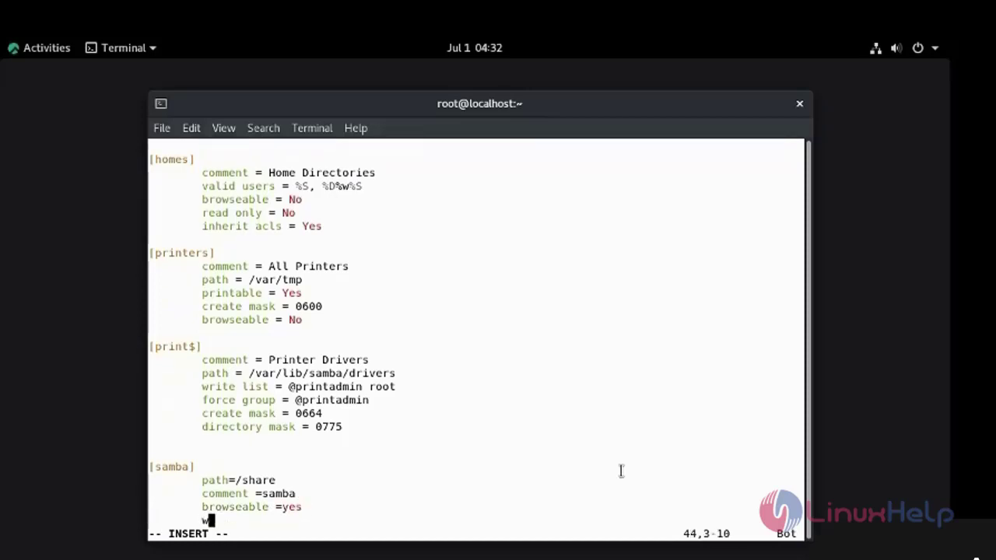
{"action": "type", "text": "ritab"}
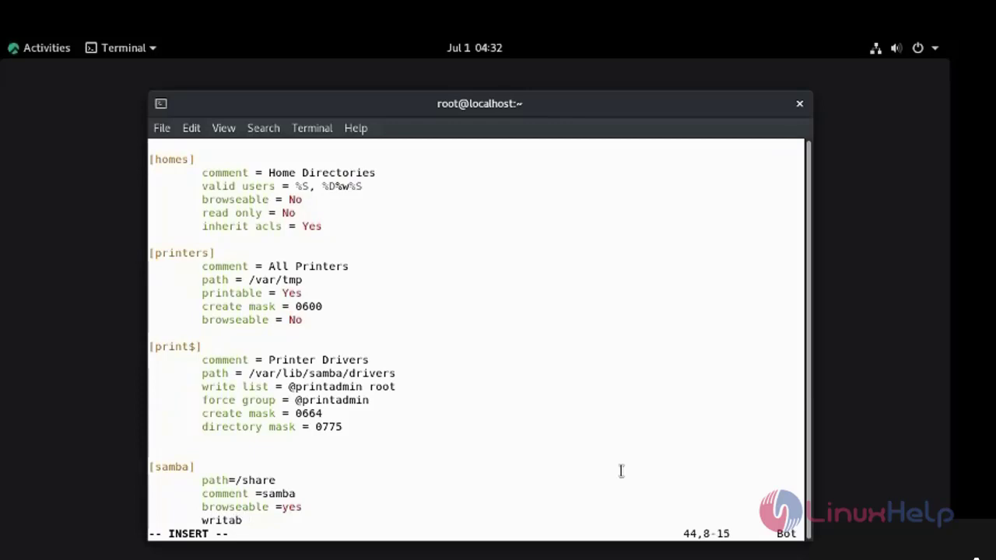
{"action": "type", "text": "le =yes"}
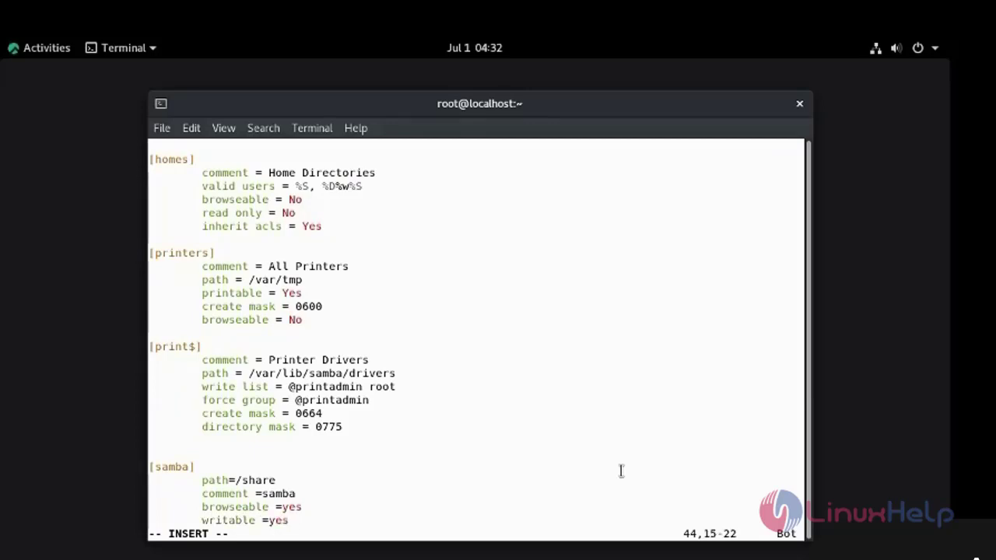
{"action": "key", "text": "Return"}
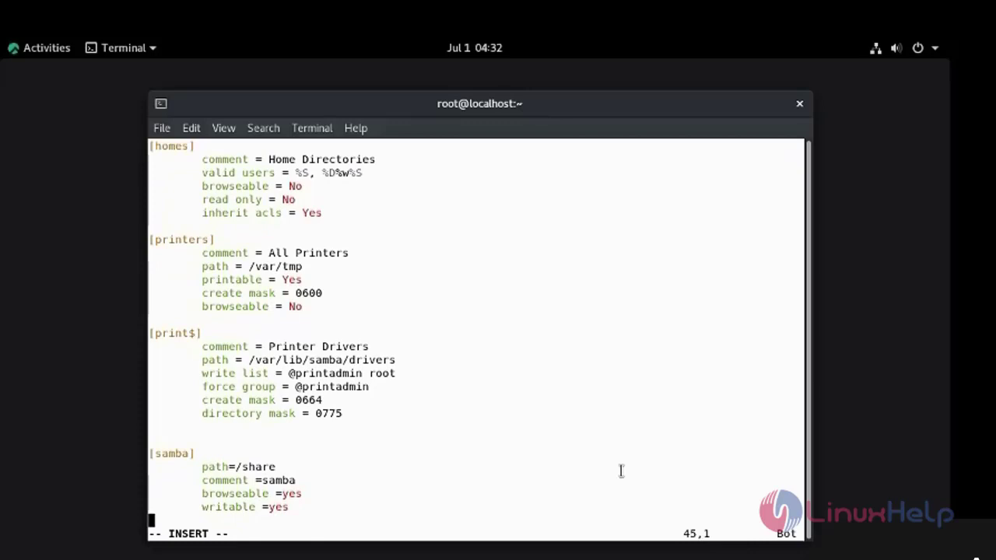
{"action": "key", "text": "Tab"}
{"action": "type", "text": "guest ok "}
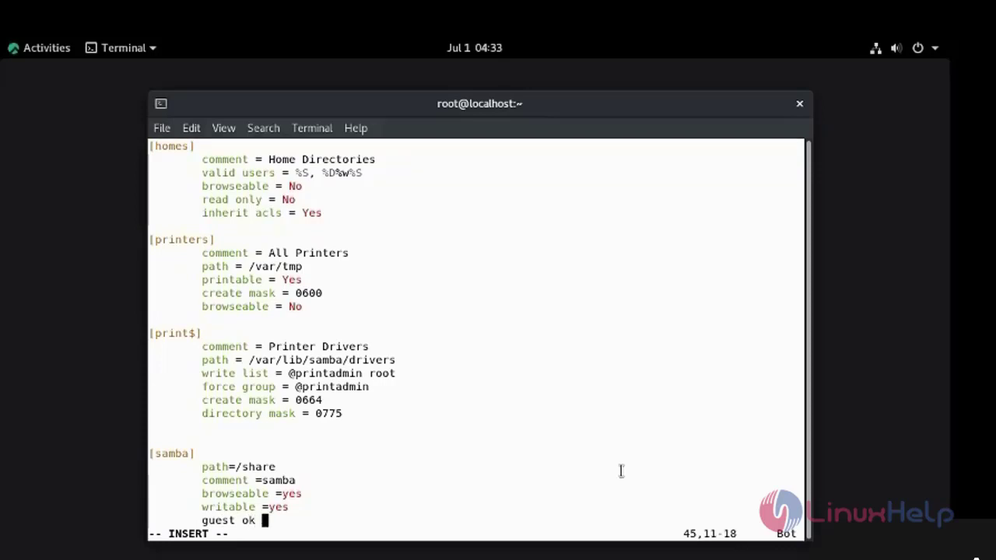
{"action": "type", "text": "=yes"}
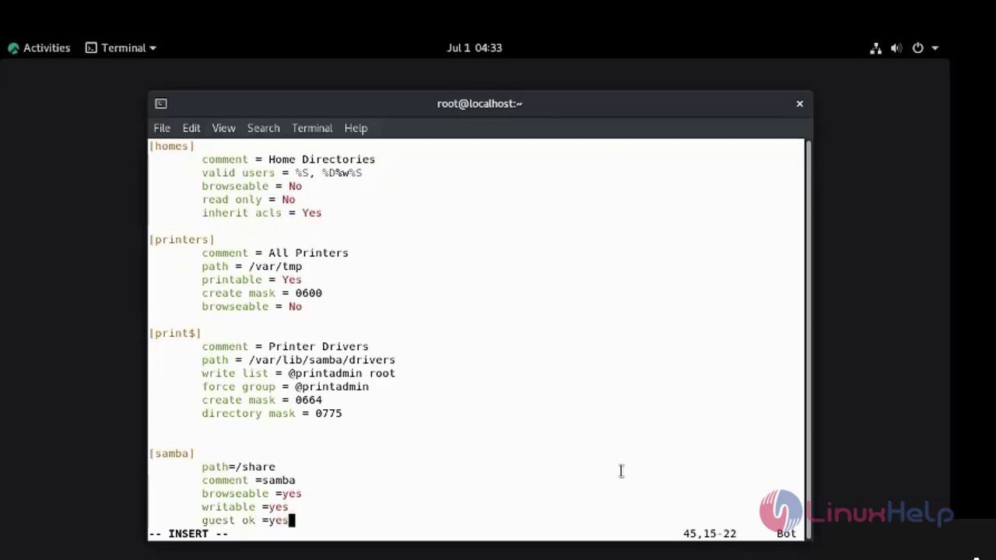
{"action": "key", "text": "Return"}
{"action": "key", "text": "Tab"}
{"action": "type", "text": "res"}
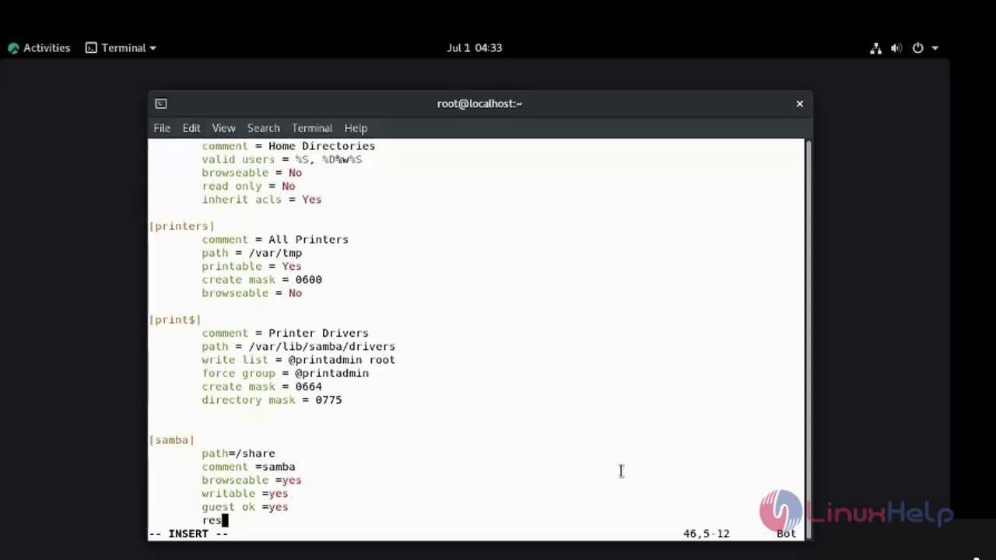
{"action": "key", "text": "BackSpace"}
{"action": "type", "text": "ad only "}
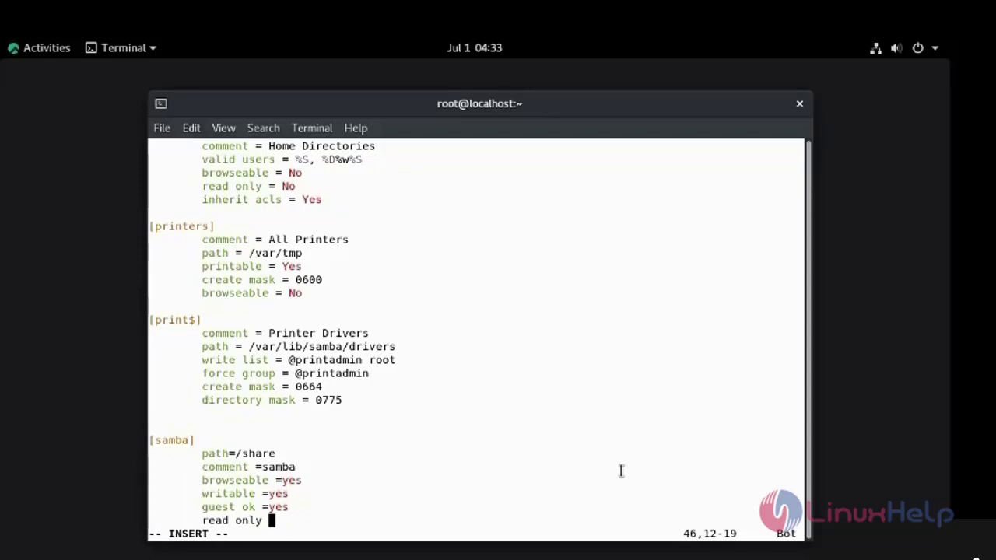
{"action": "type", "text": "=no"}
{"action": "key", "text": "Up"}
{"action": "key", "text": "Up"}
{"action": "key", "text": "Up"}
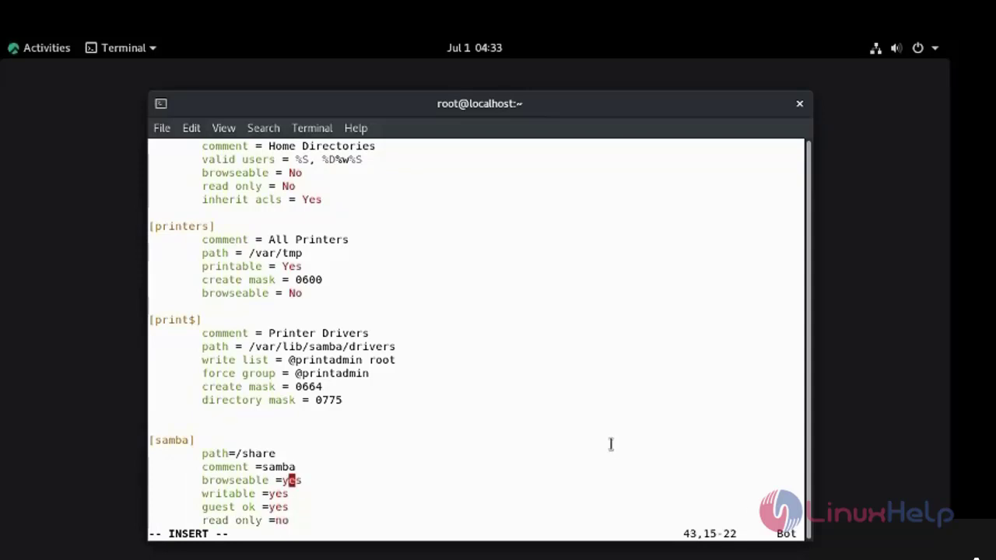
{"action": "key", "text": "Escape"}
- Save smb.conf and create the /share directory
{"action": "type", "text": ":wq"}
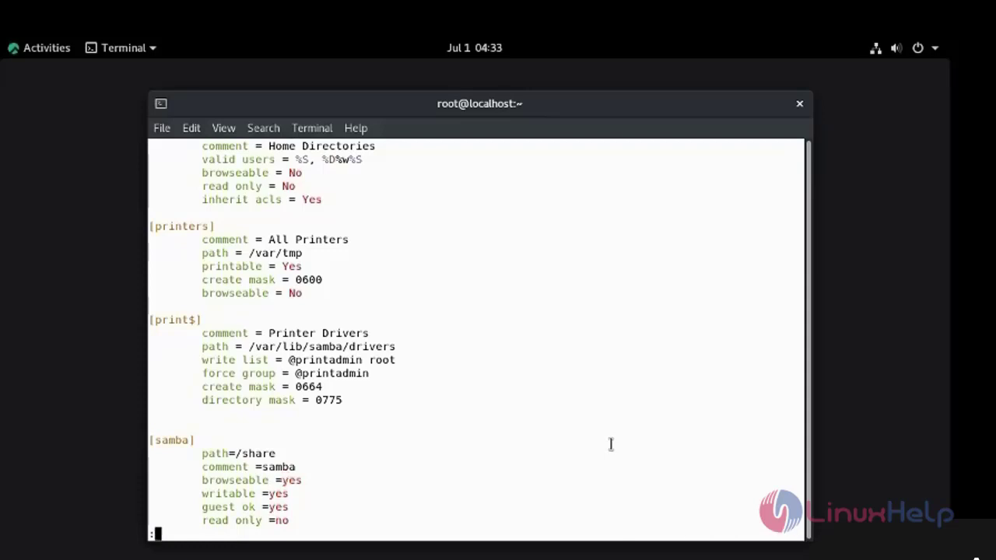
{"action": "key", "text": "Return"}
{"action": "key", "text": "Return"}
{"action": "key", "text": "Return"}
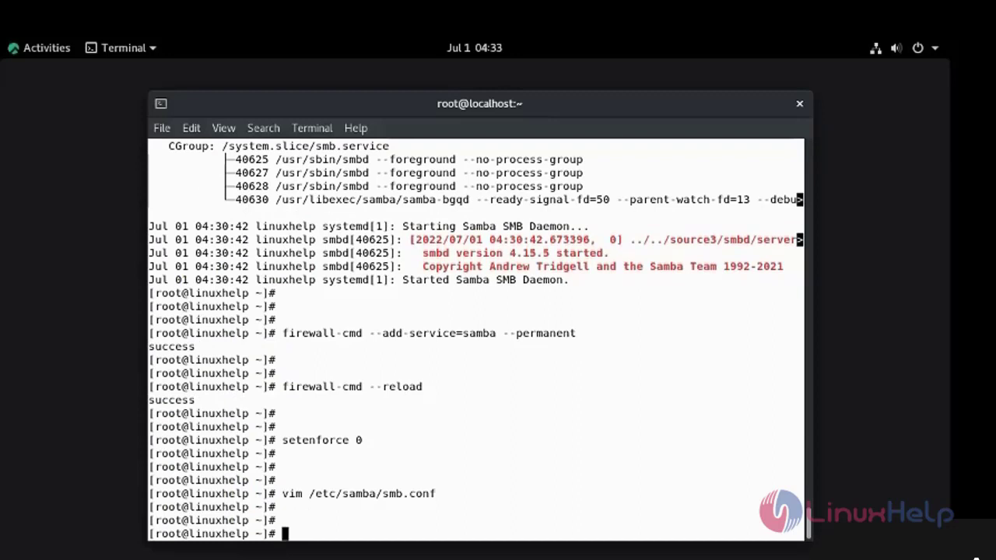
{"action": "type", "text": "mkdir /share"}
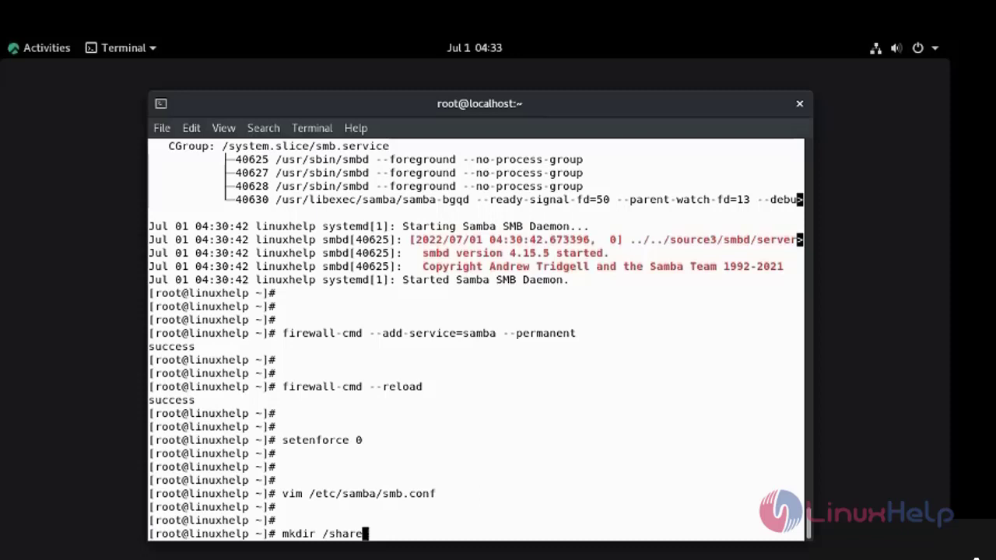
{"action": "key", "text": "Return"}
{"action": "key", "text": "Return"}
{"action": "key", "text": "Return"}
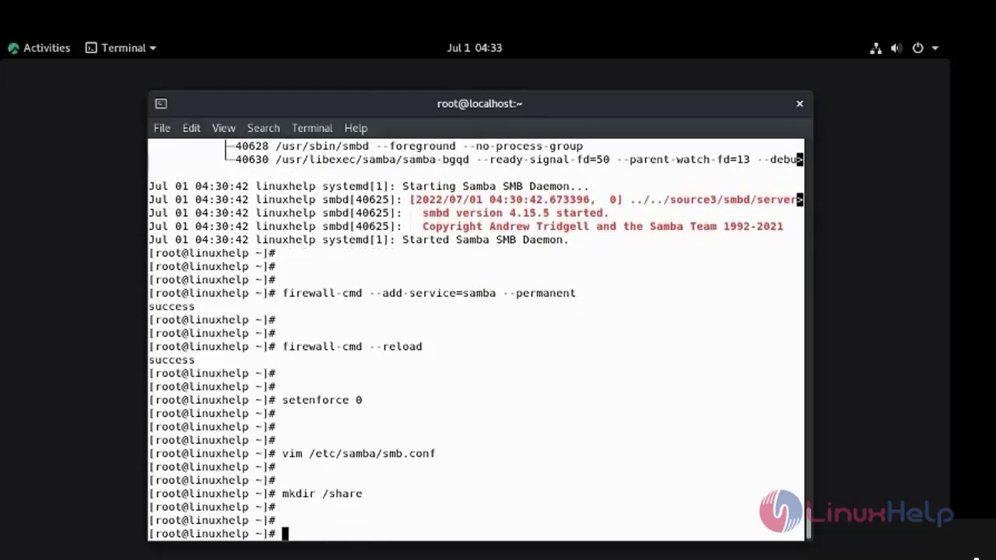
- Give /share 777 permissions
{"action": "type", "text": "chmod 777 /sh"}
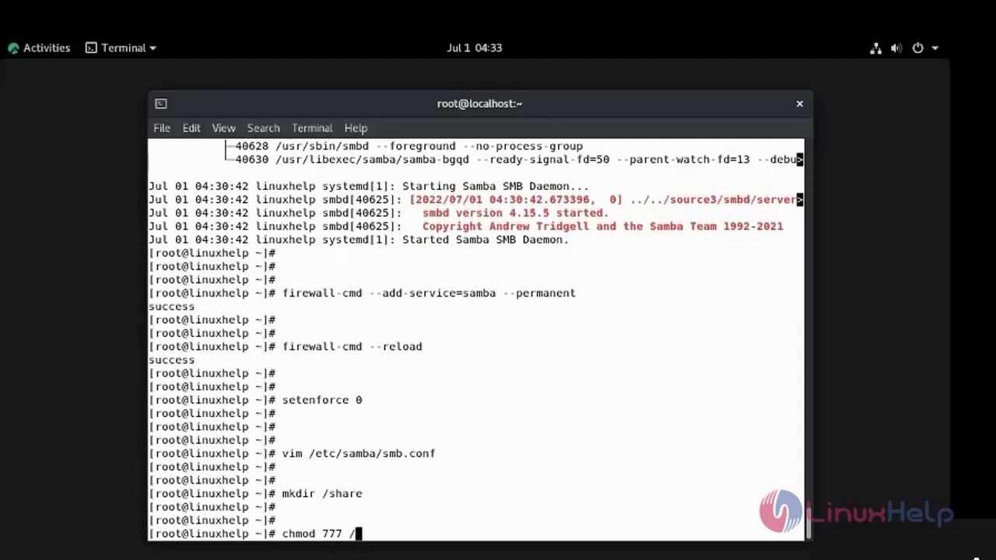
{"action": "key", "text": "Tab"}
{"action": "key", "text": "Return"}
{"action": "key", "text": "Return"}
{"action": "key", "text": "Return"}
{"action": "key", "text": "Return"}
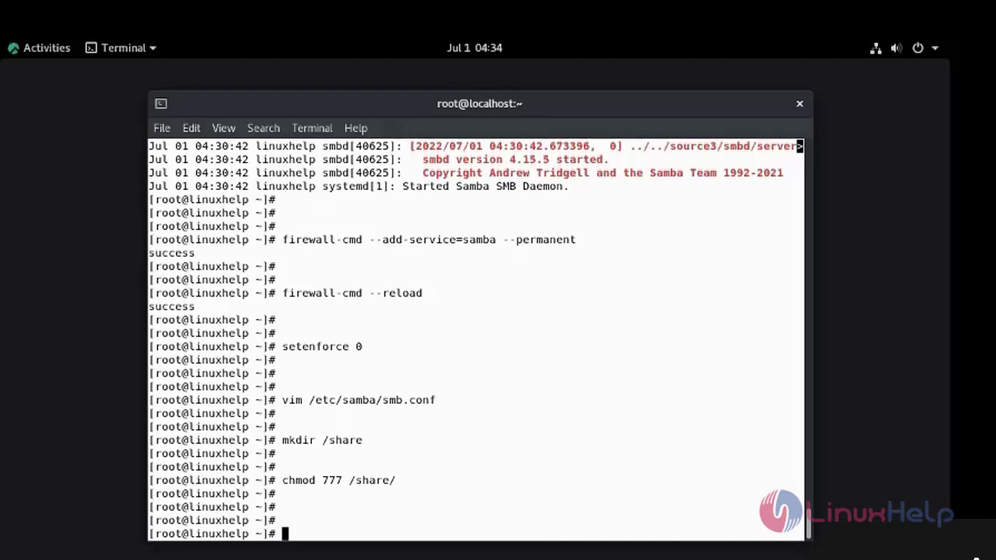
- Create an empty file /share/test
{"action": "type", "text": "ti"}
{"action": "key", "text": "BackSpace"}
{"action": "type", "text": "ouch /share/"}
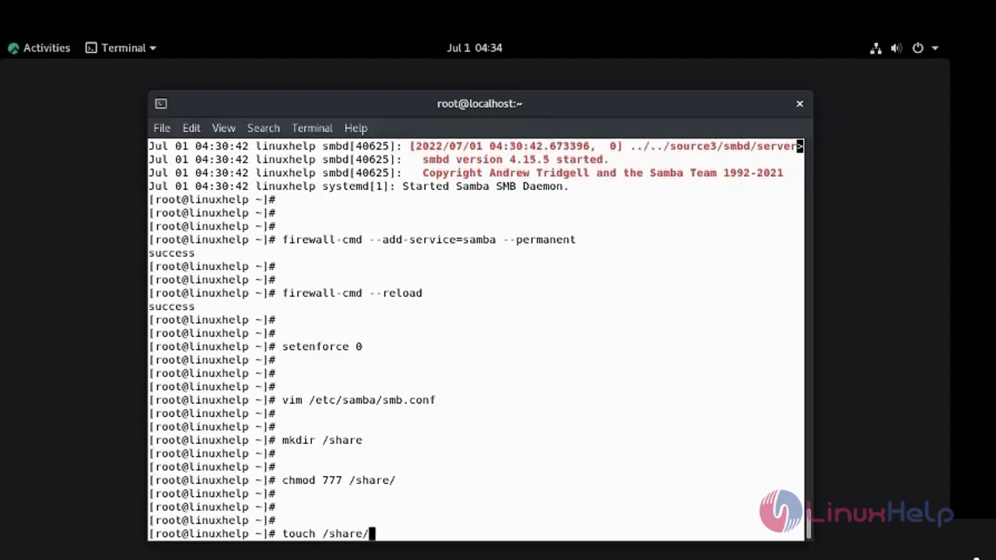
{"action": "type", "text": "test"}
{"action": "key", "text": "Return"}
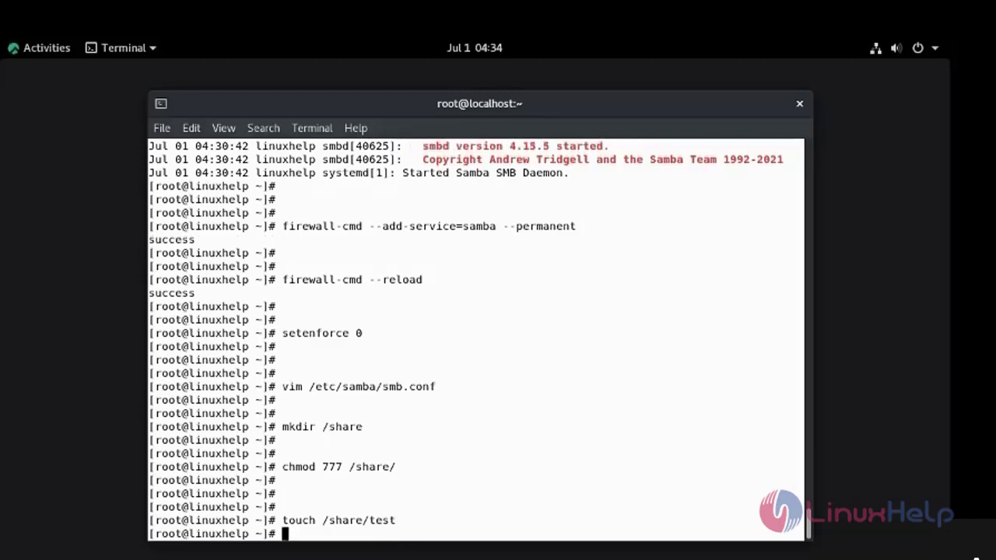
{"action": "key", "text": "Return"}
{"action": "key", "text": "Return"}
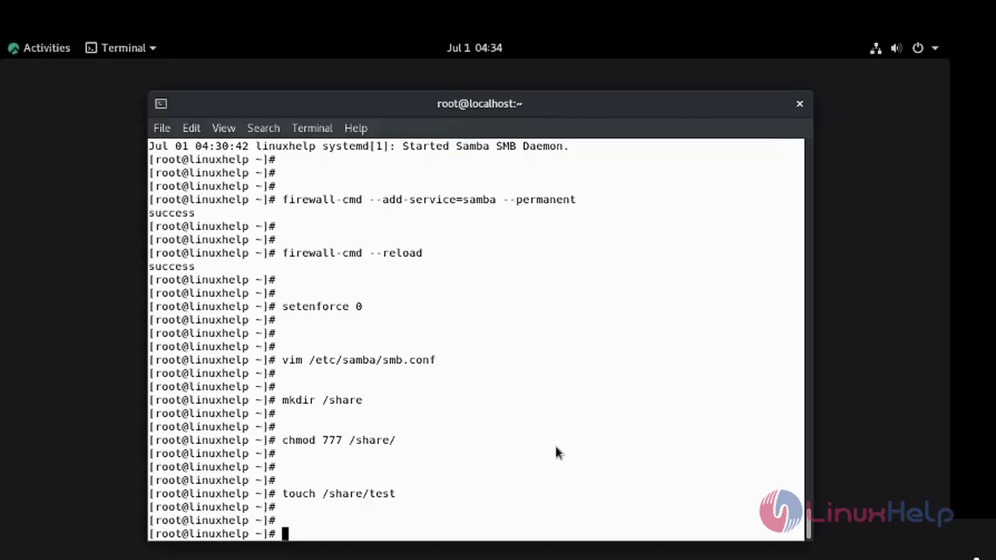
- Create system user sambauser and add it to Samba with a password via smbpasswd -a
{"action": "type", "text": "useradd sa"}
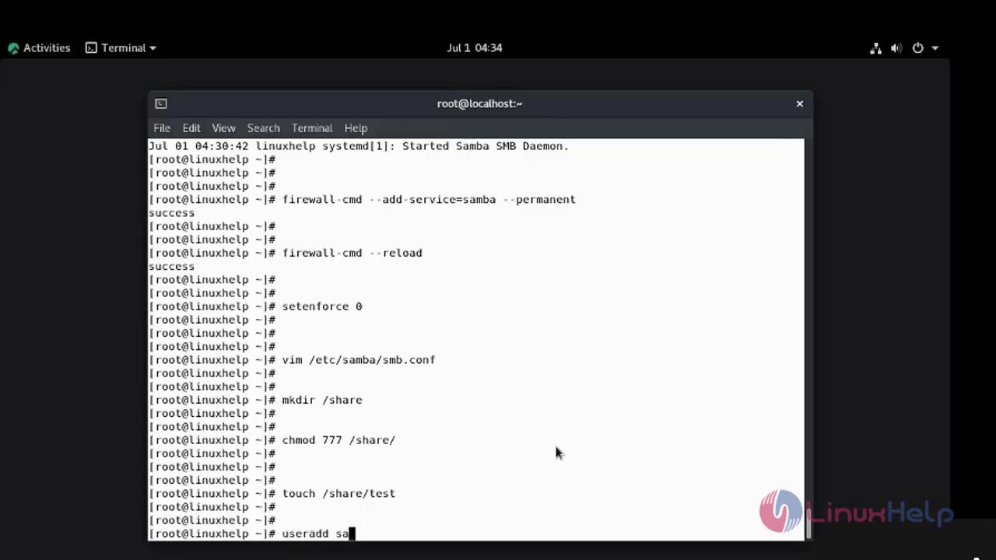
{"action": "type", "text": "mbauser"}
{"action": "key", "text": "Return"}
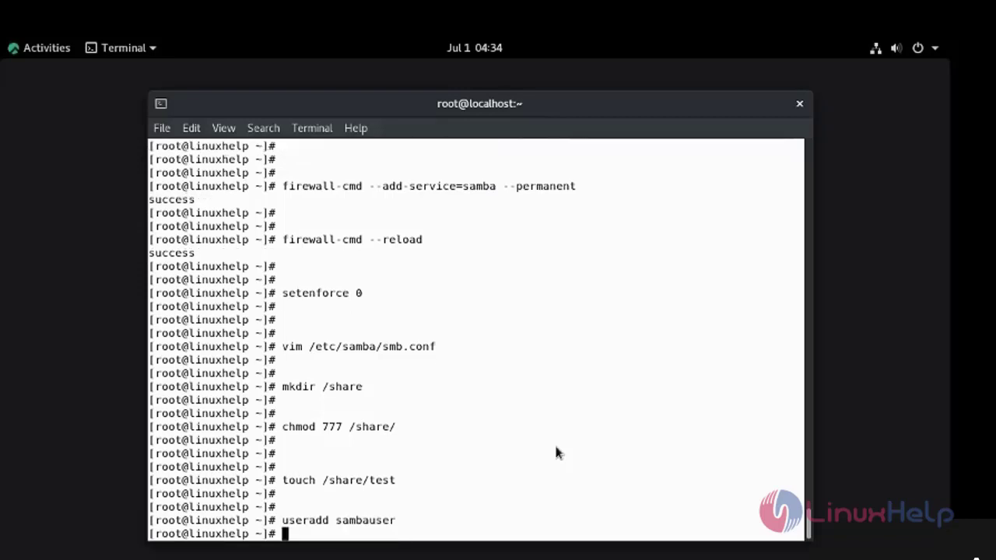
{"action": "key", "text": "Return"}
{"action": "key", "text": "Return"}
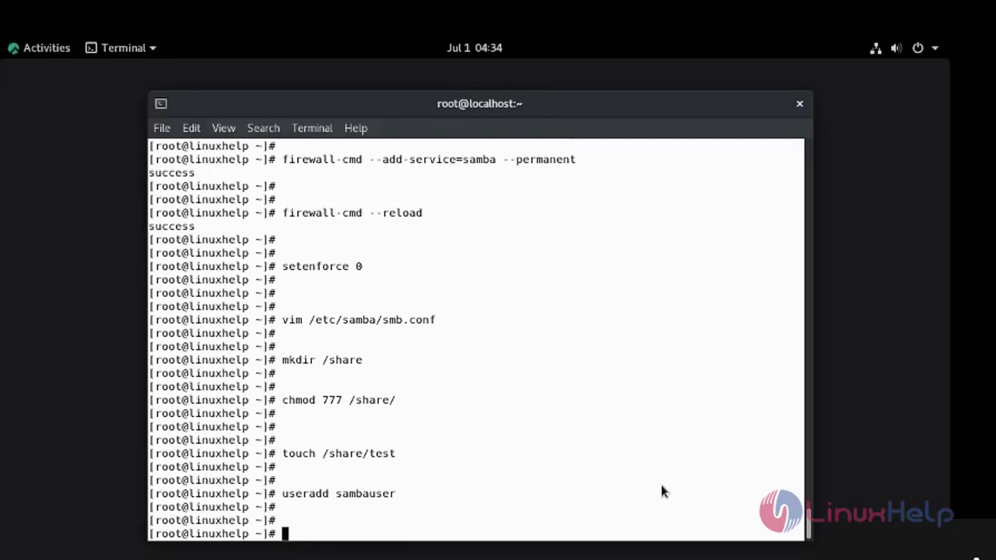
{"action": "type", "text": "smbpassw"}
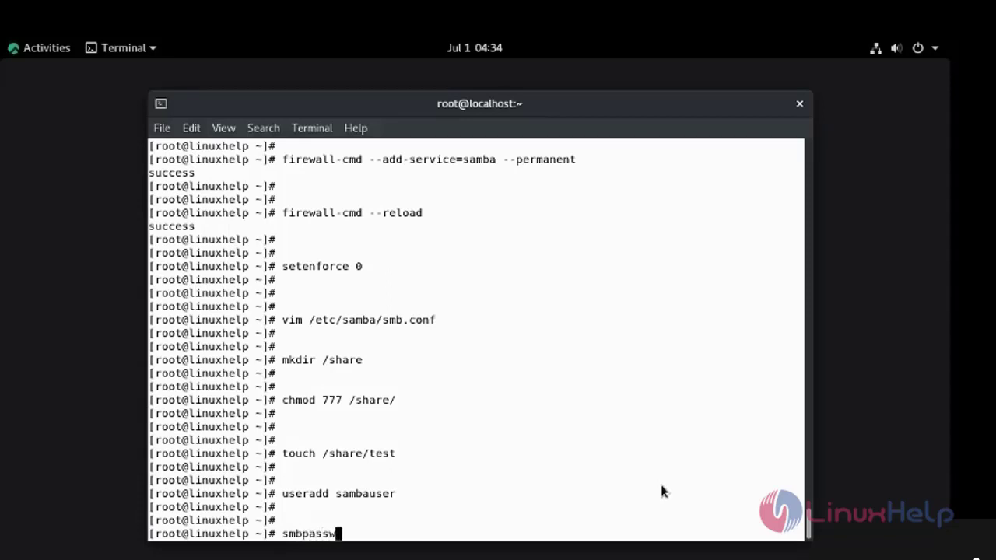
{"action": "type", "text": "d -a sambauser"}
{"action": "key", "text": "Return"}
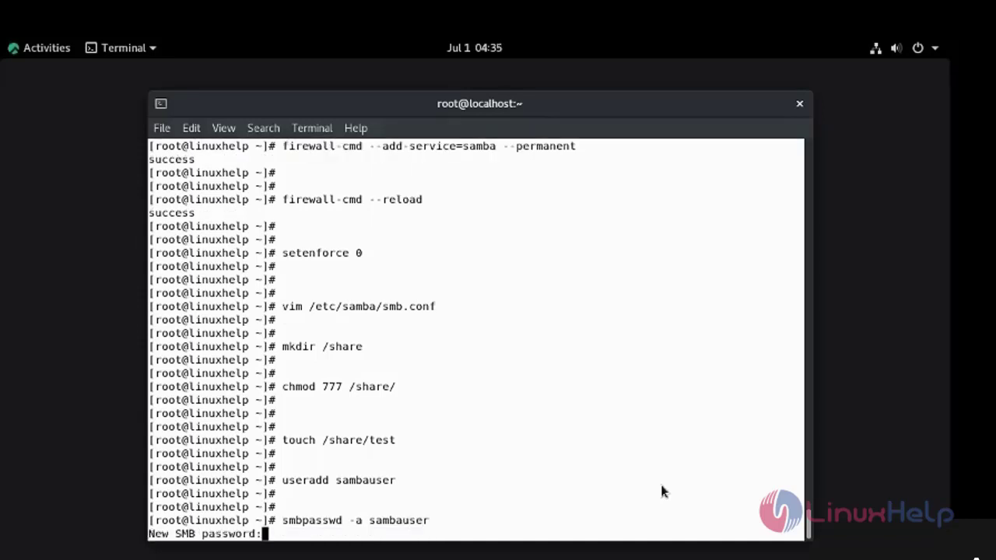
{"action": "key", "text": "Return"}
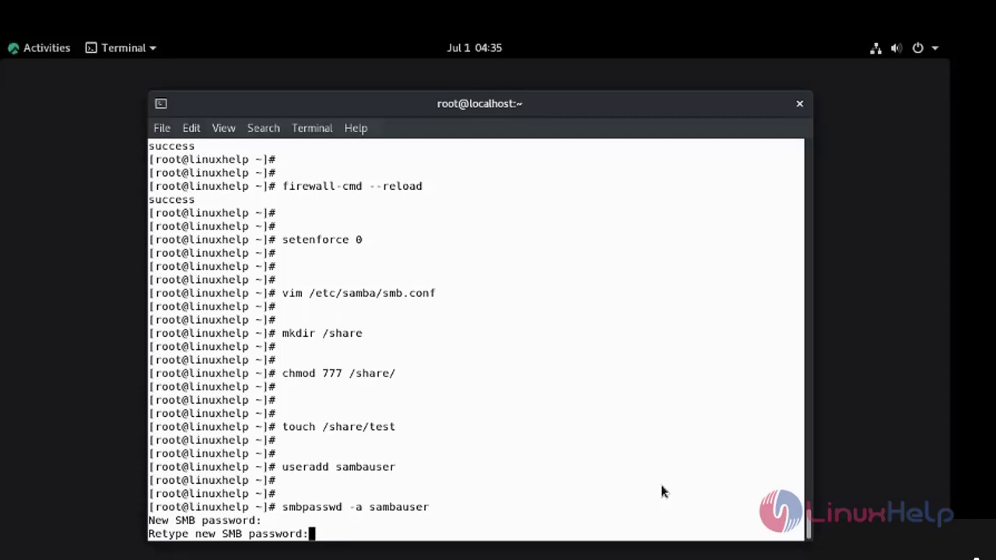
{"action": "key", "text": "Return"}
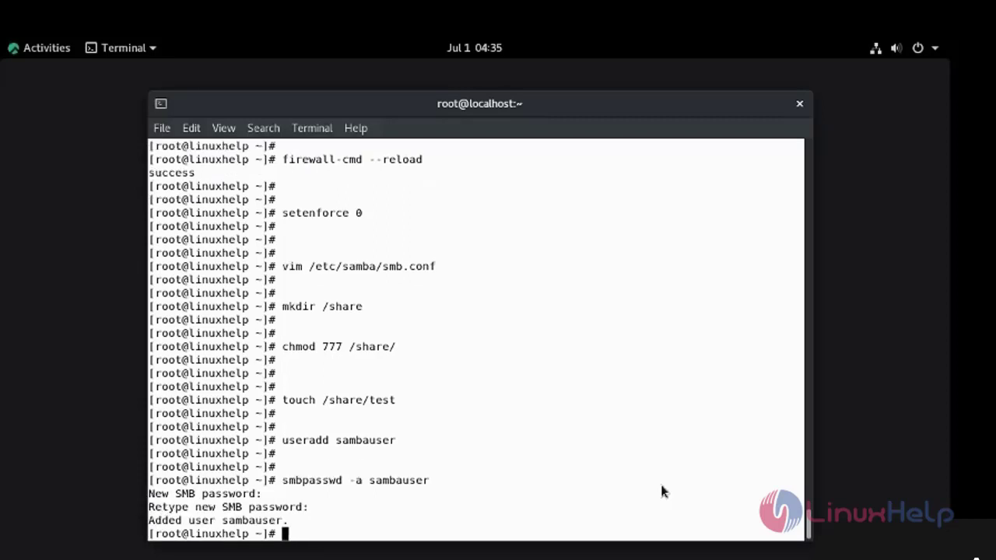
{"action": "key", "text": "Return"}
{"action": "key", "text": "Return"}
{"action": "key", "text": "Return"}
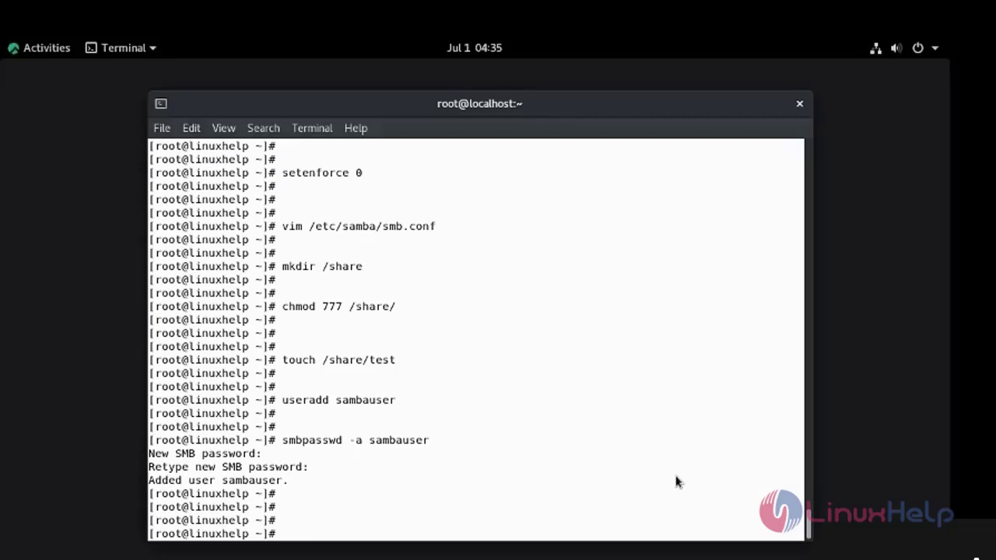
- Restart the smb service
{"action": "type", "text": "systemctl res"}
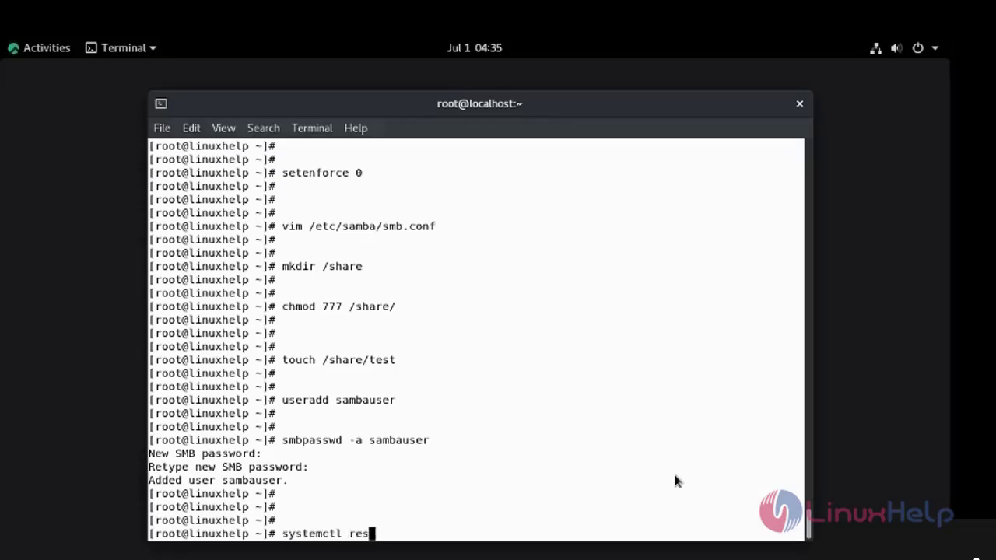
{"action": "type", "text": "tart smb"}
{"action": "key", "text": "Return"}
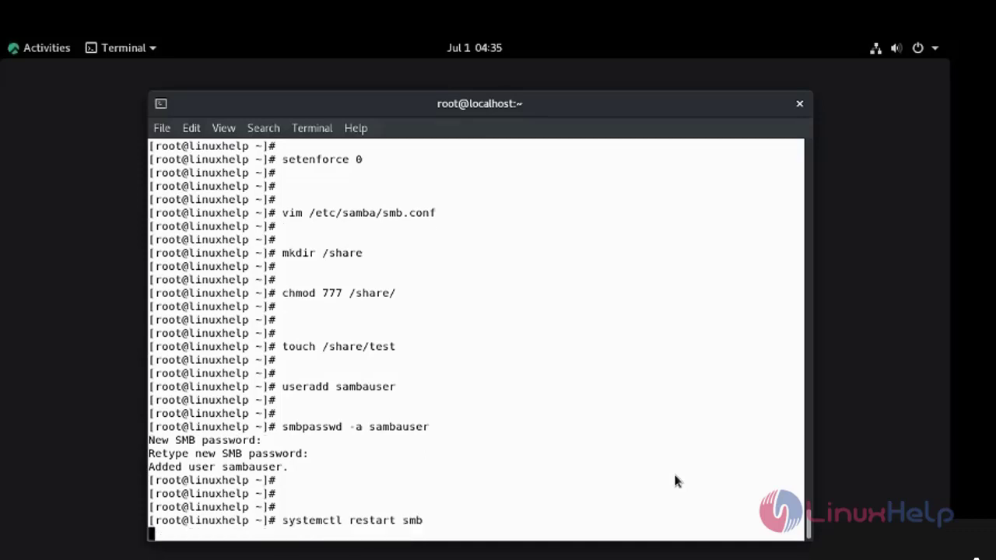
{"action": "key", "text": "Return"}
{"action": "key", "text": "Return"}
{"action": "key", "text": "Return"}
{"action": "key", "text": "Return"}
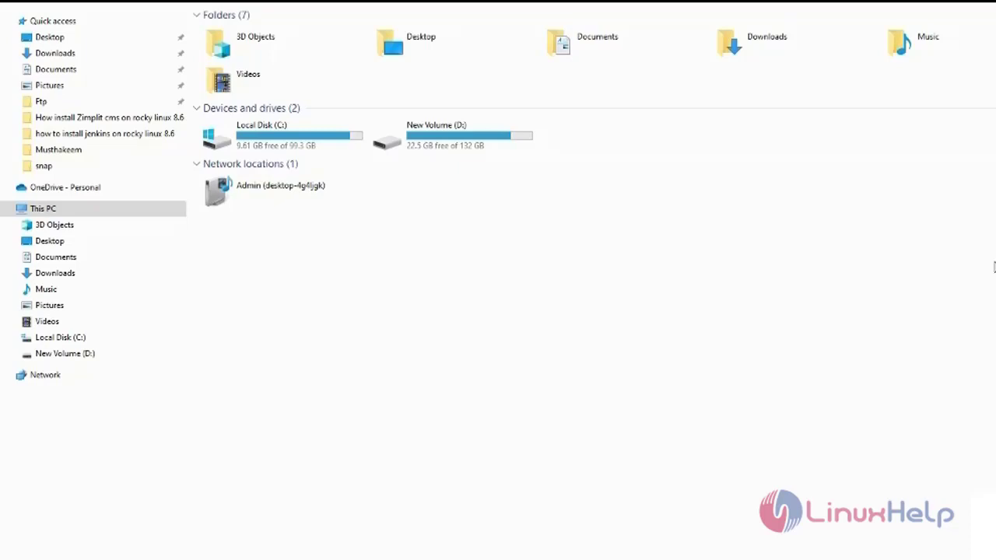
- Open \\192.168.6.122 from the Windows Run box
{"action": "key", "text": "super+r"}
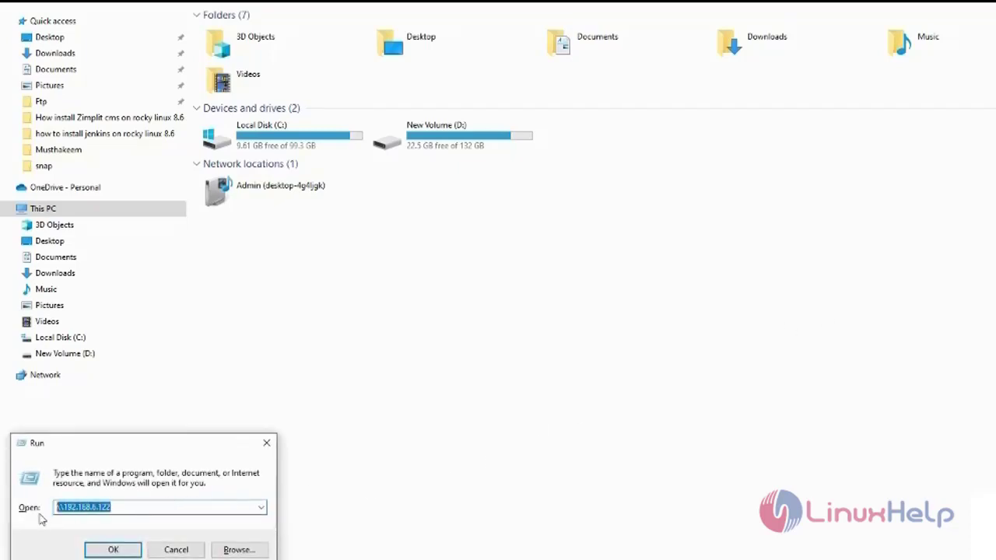
{"action": "type", "text": "\\\\"}
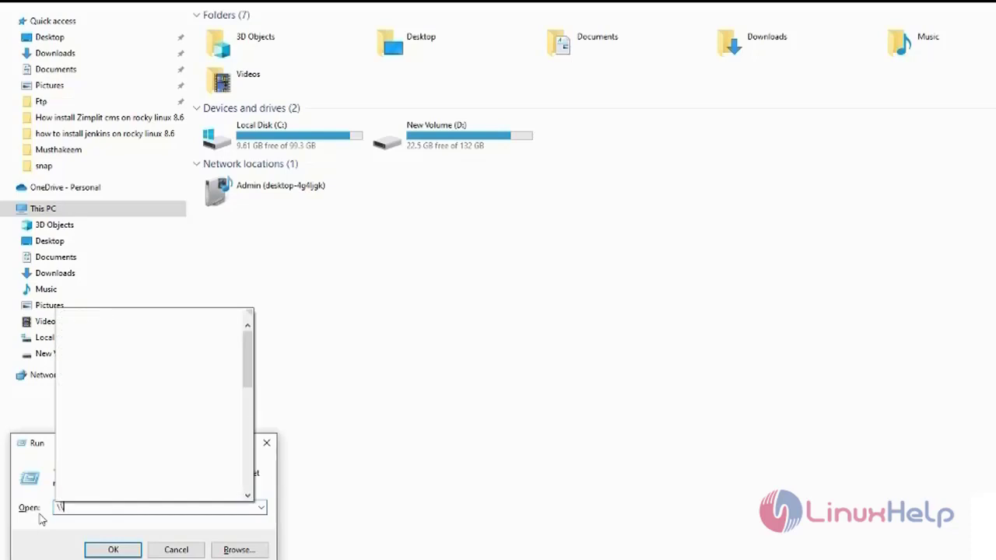
{"action": "type", "text": "192.168"}
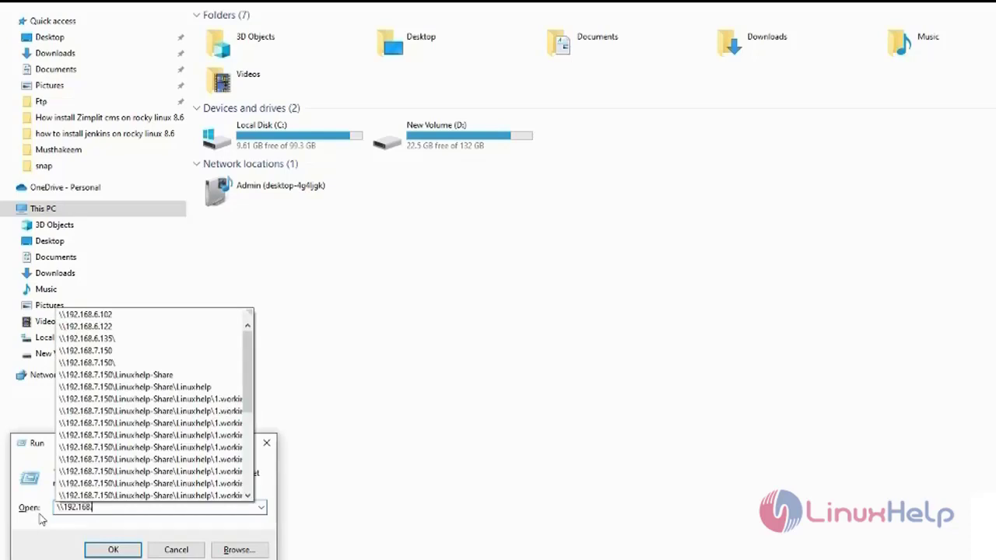
{"action": "type", "text": ".6.122"}
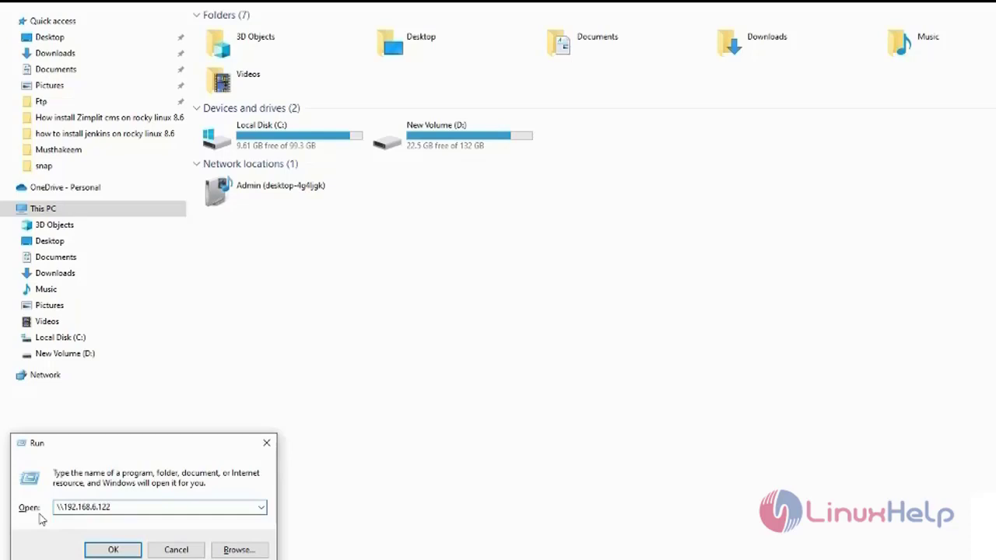
{"action": "key", "text": "Return"}
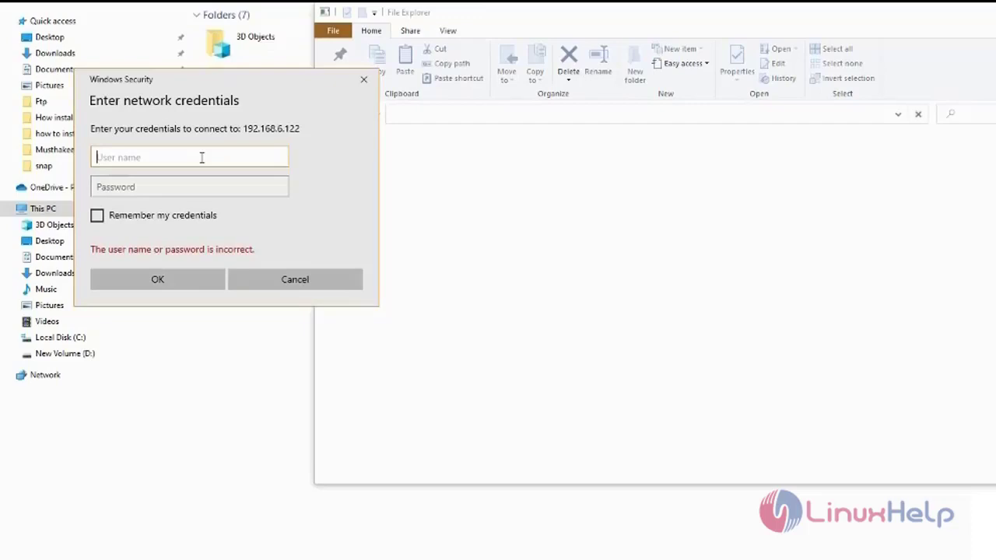
- Log in to the server as sambauser with its Samba password
{"action": "type", "text": "sambauser"}
{"action": "key", "text": "Tab"}
{"action": "type", "text": "sambauser"}
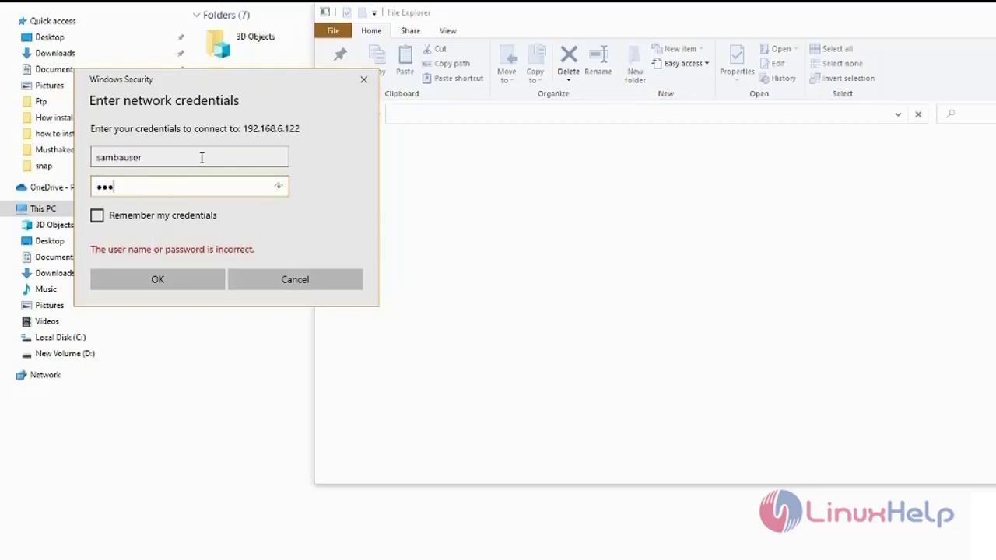
{"action": "key", "text": "Return"}
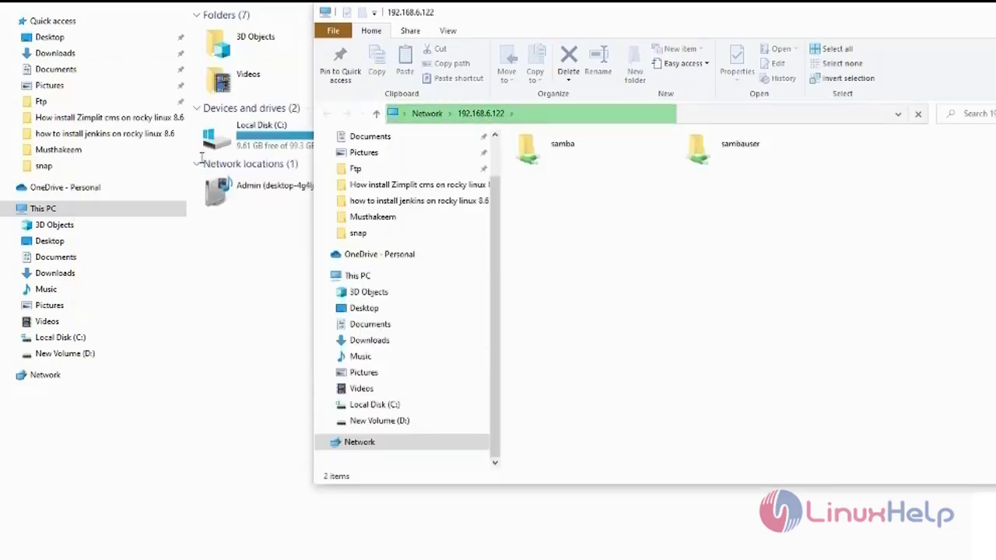
- Open the samba share and view the empty test file in Notepad, then close it
{"action": "left_click", "coordinate": [615, 163]}
{"action": "double_click", "coordinate": [615, 164]}
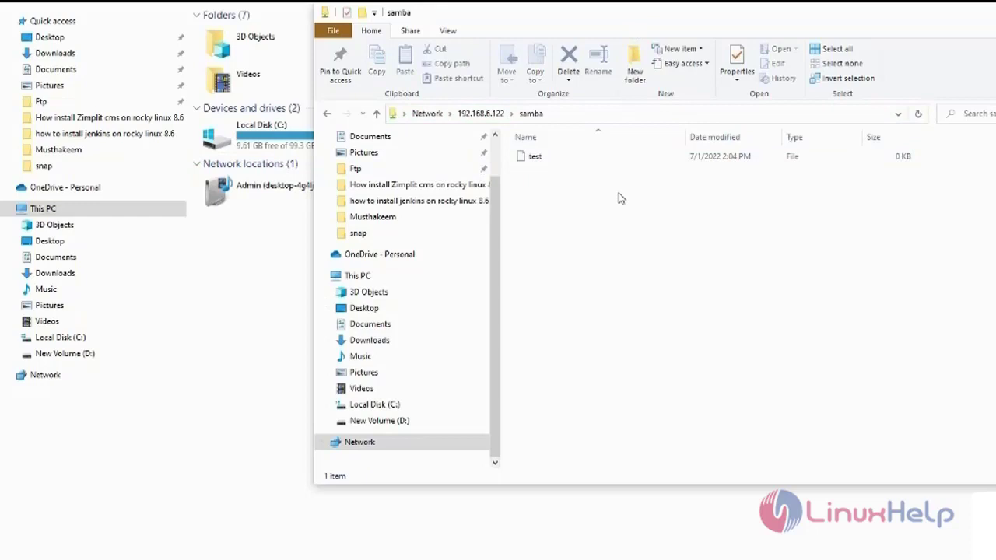
{"action": "left_click", "coordinate": [533, 162]}
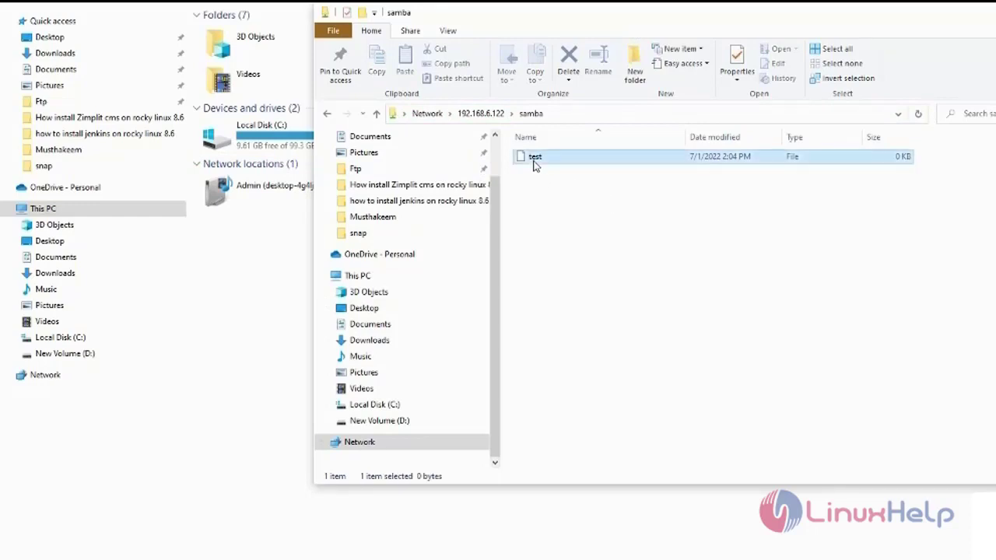
{"action": "left_click", "coordinate": [571, 201]}
{"action": "double_click", "coordinate": [563, 166]}
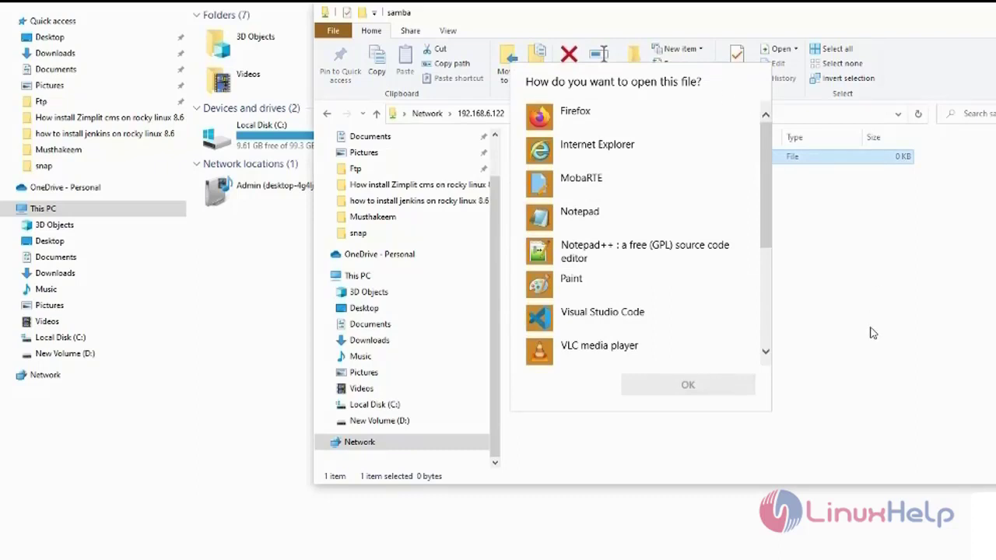
{"action": "left_click", "coordinate": [627, 224]}
{"action": "left_click", "coordinate": [685, 382]}
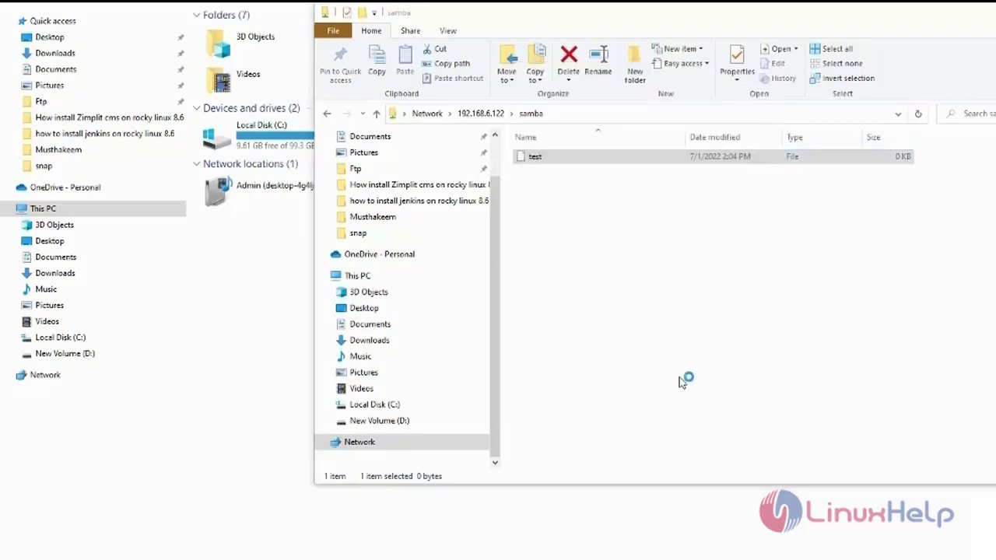
{"action": "key", "text": "alt+F4"}
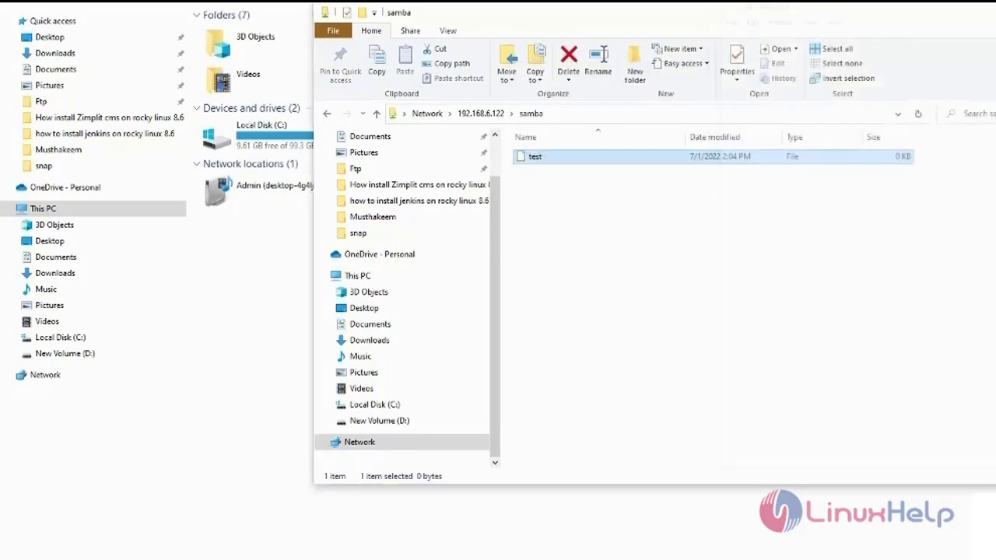
{"action": "left_click", "coordinate": [943, 264]}
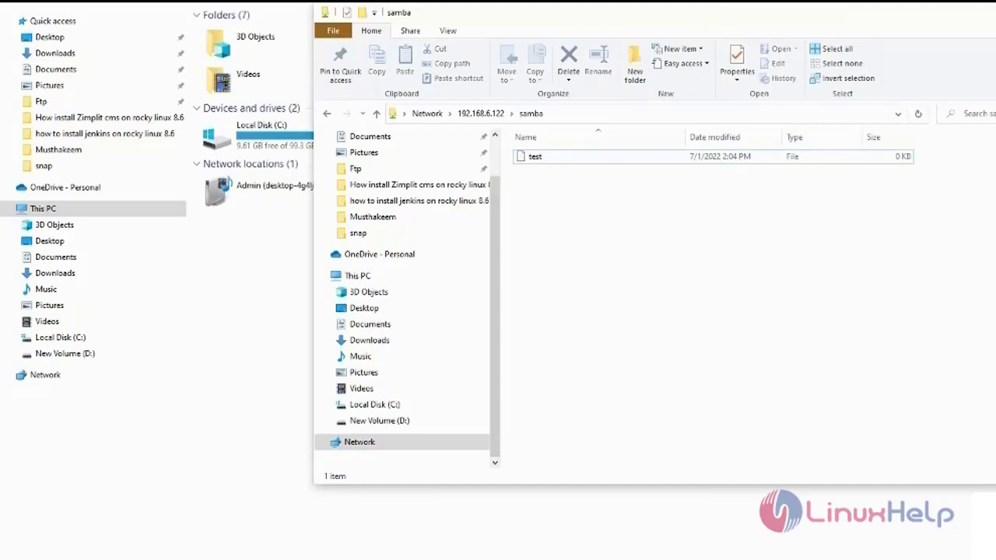